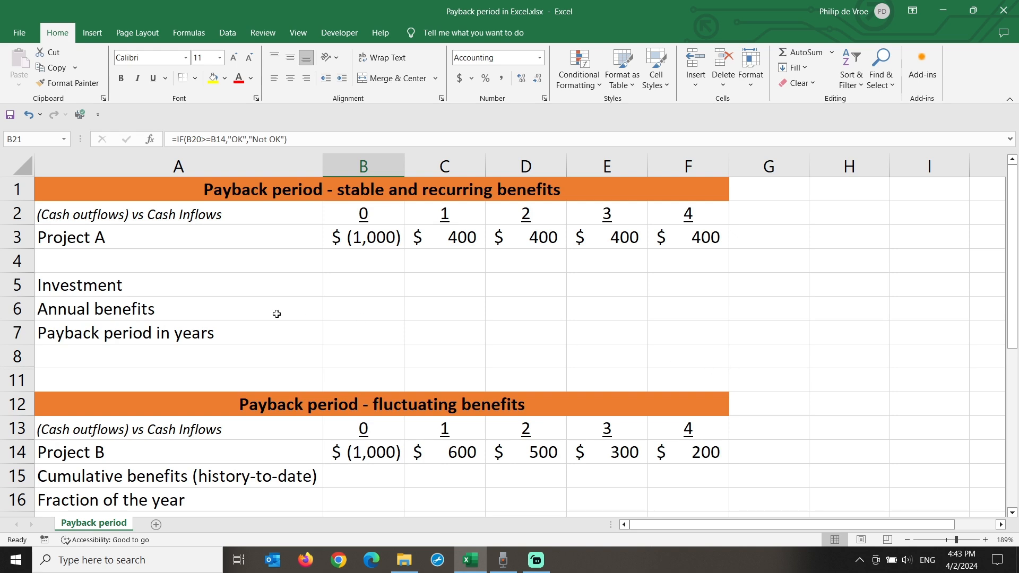
Compare the cash flows of Project A and Project B, examining the year 0 investments and the year 1 to 4 benefits
drag(17, 189, 19, 236)
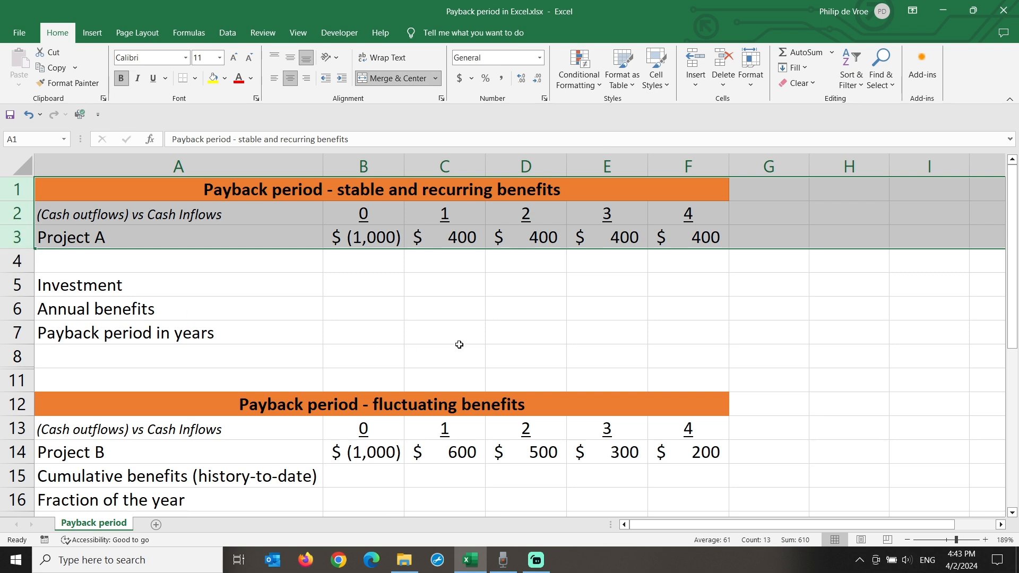
drag(24, 405, 23, 456)
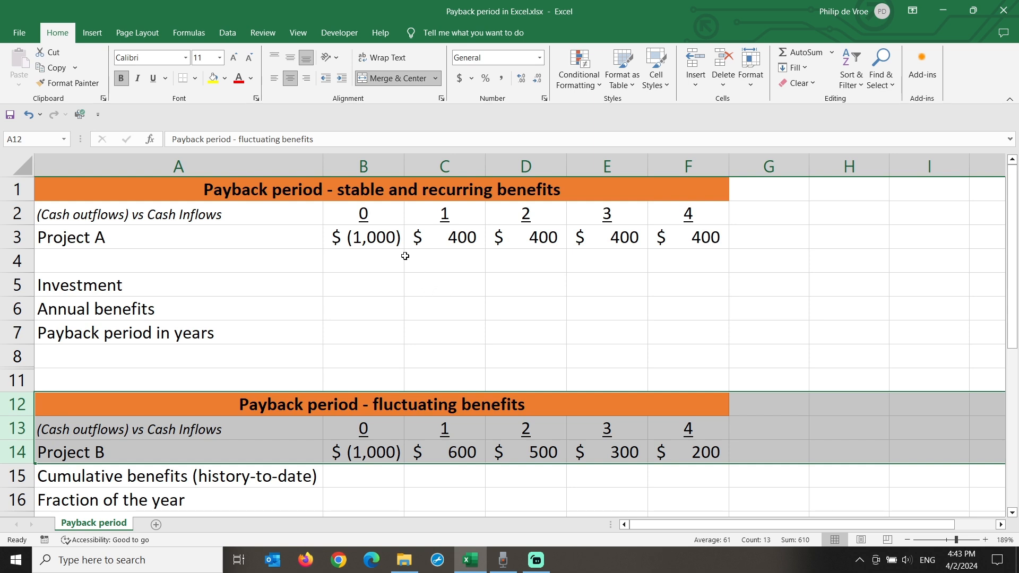
key(ctrl+Home)
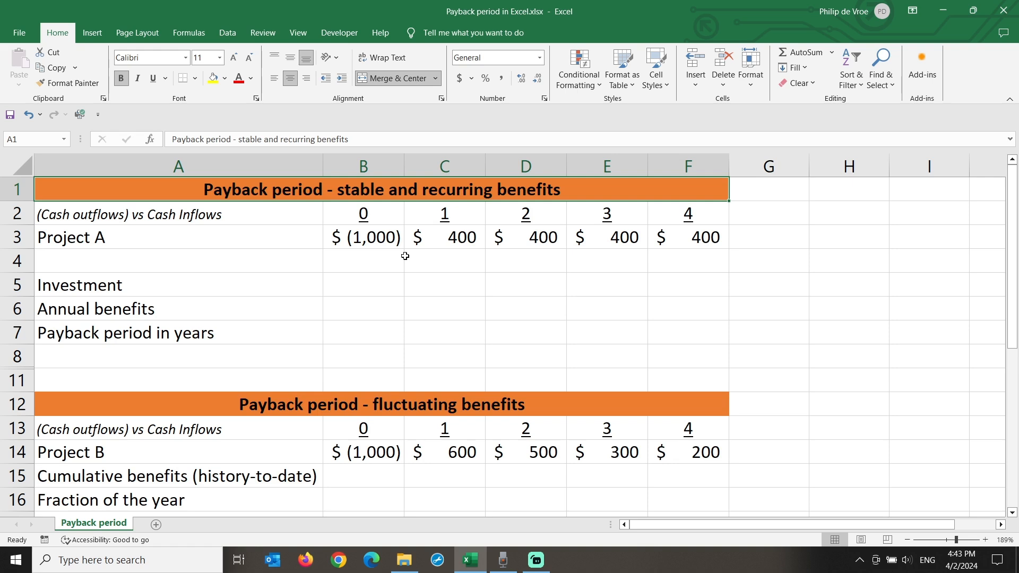
click(380, 243)
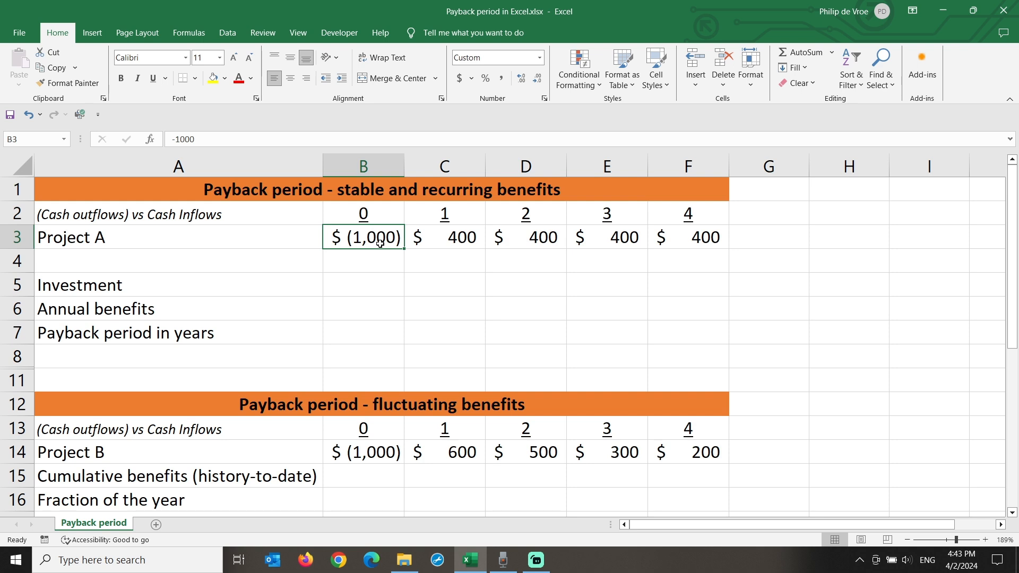
ctrl+click(384, 454)
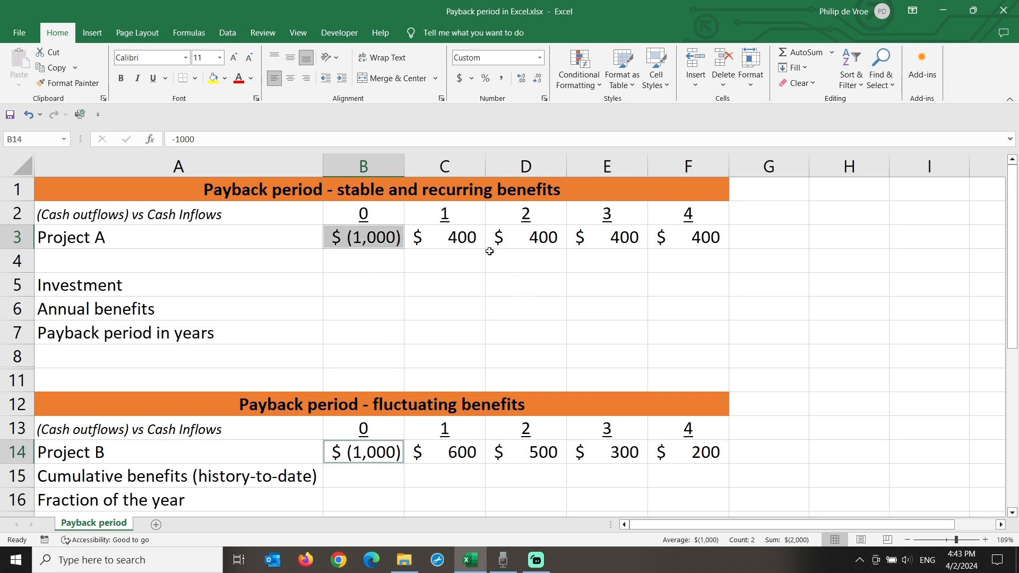
click(471, 237)
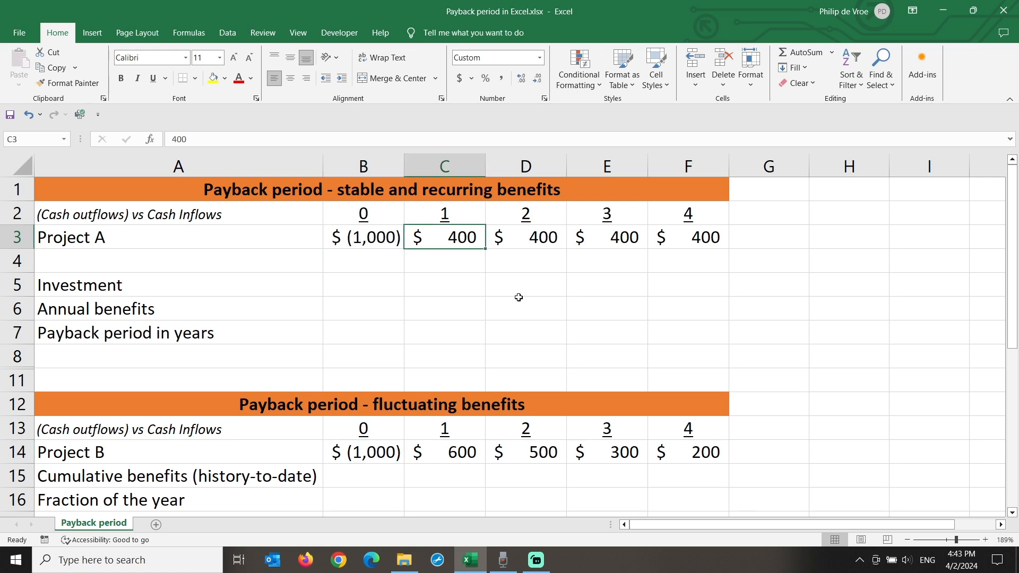
key(ctrl+shift+Right)
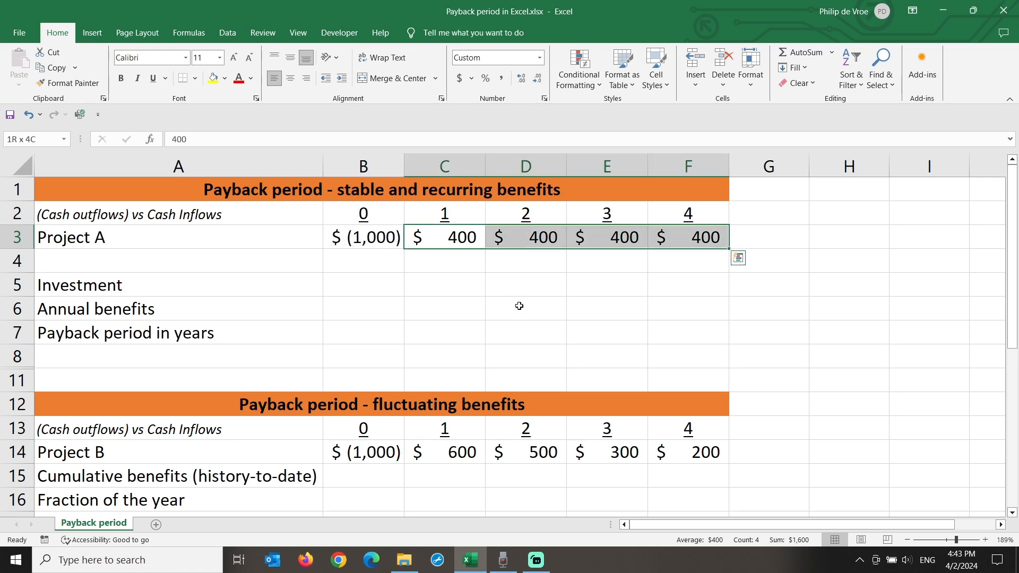
click(466, 451)
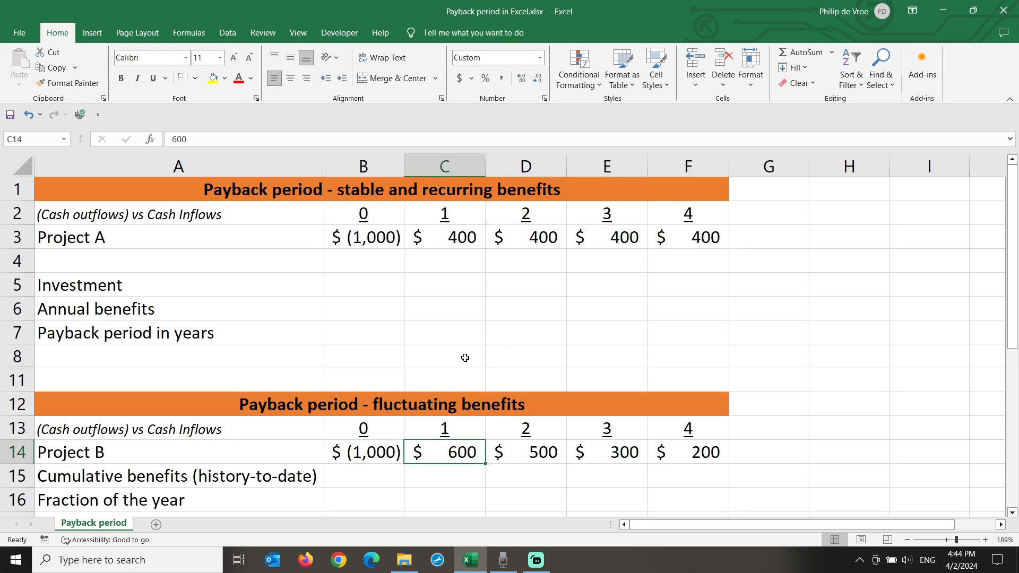
key(ctrl+shift+Right)
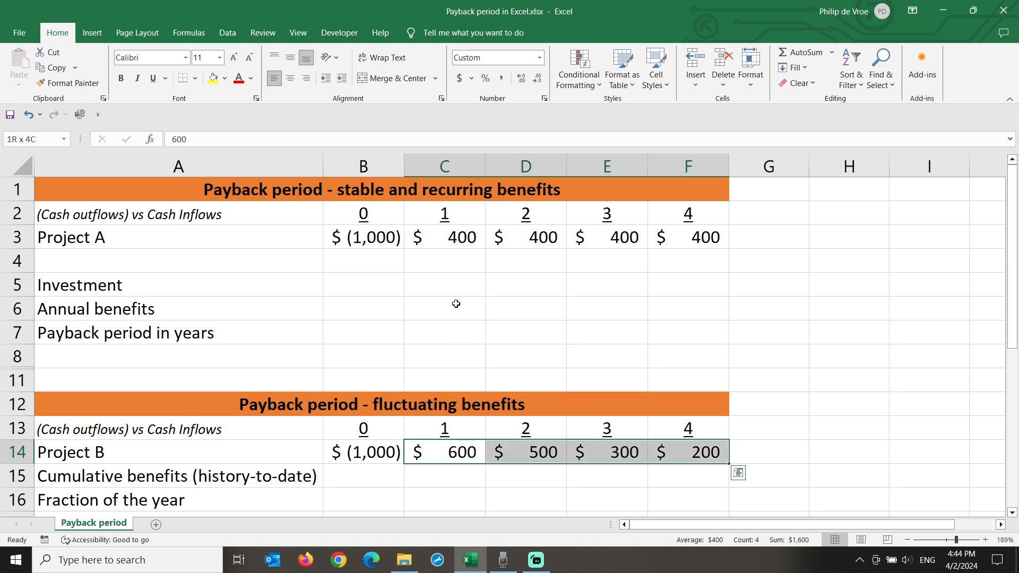
click(456, 238)
key(ctrl+shift+Right)
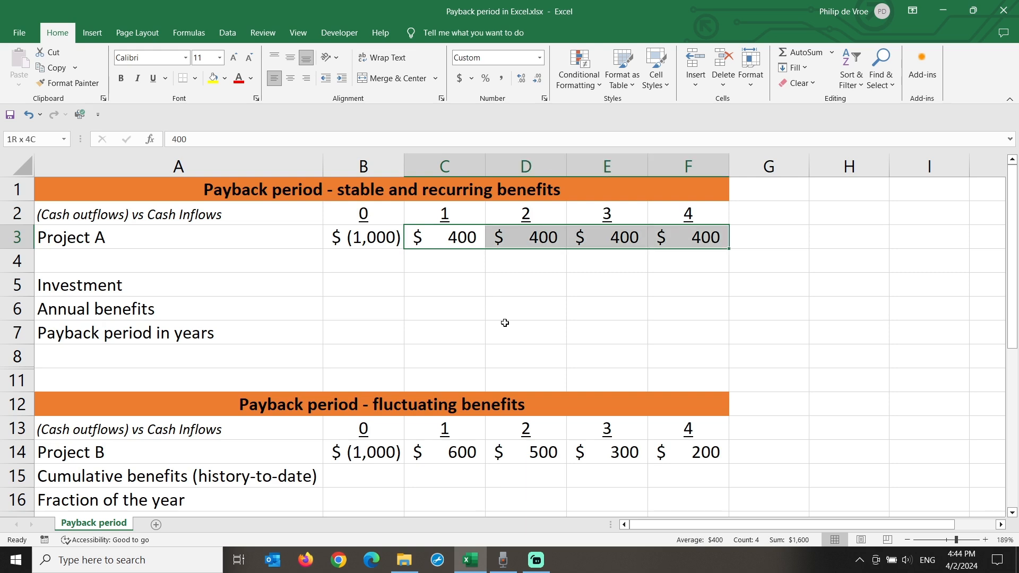
click(447, 455)
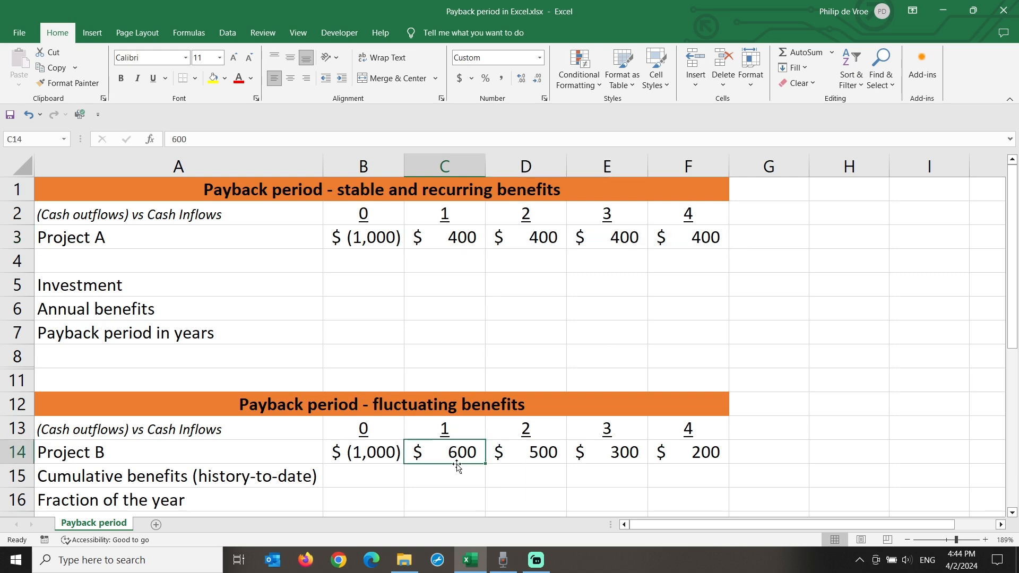
key(ctrl+shift+Right)
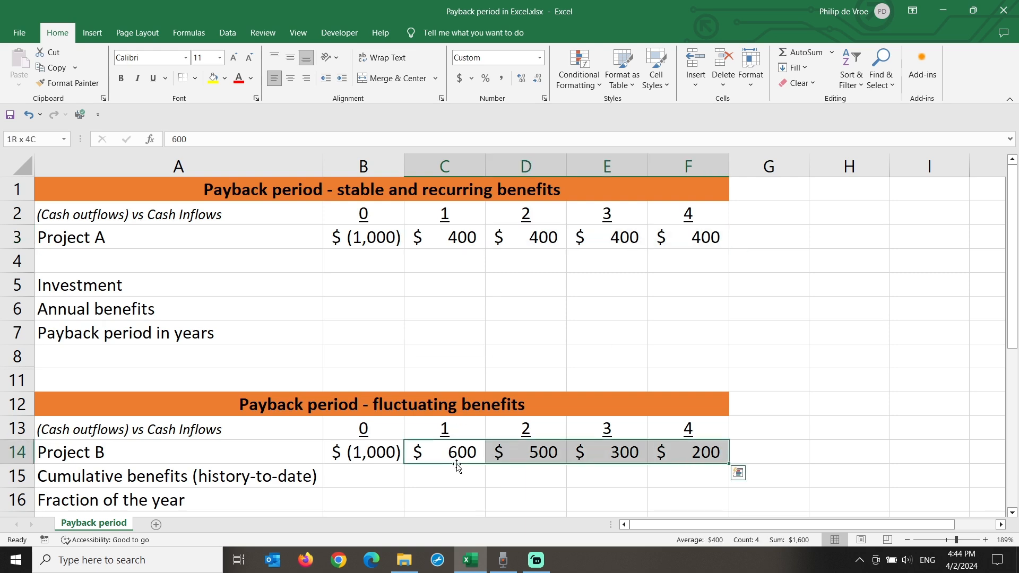
key(ctrl+Home)
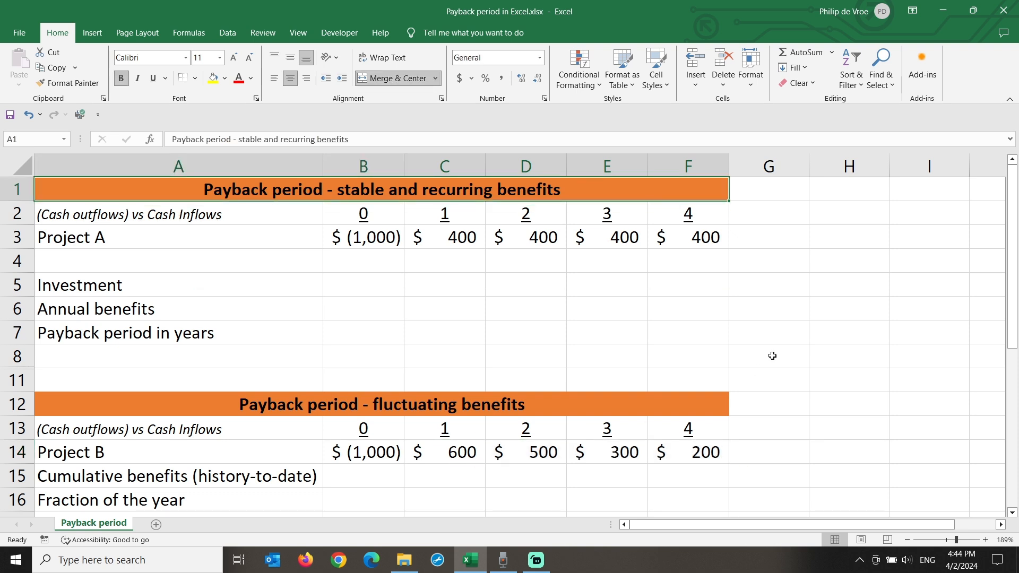
click(772, 172)
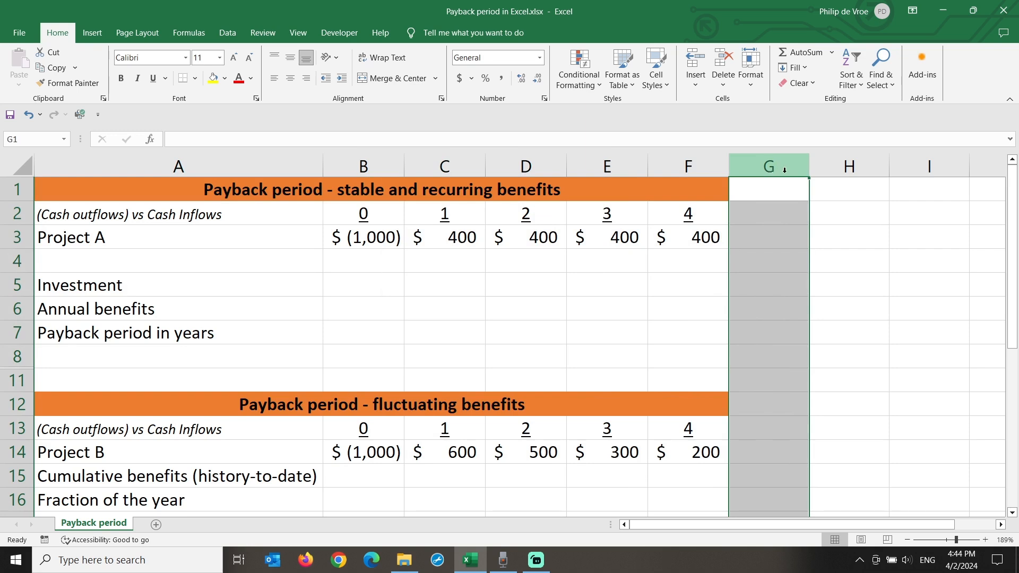
drag(785, 170, 897, 171)
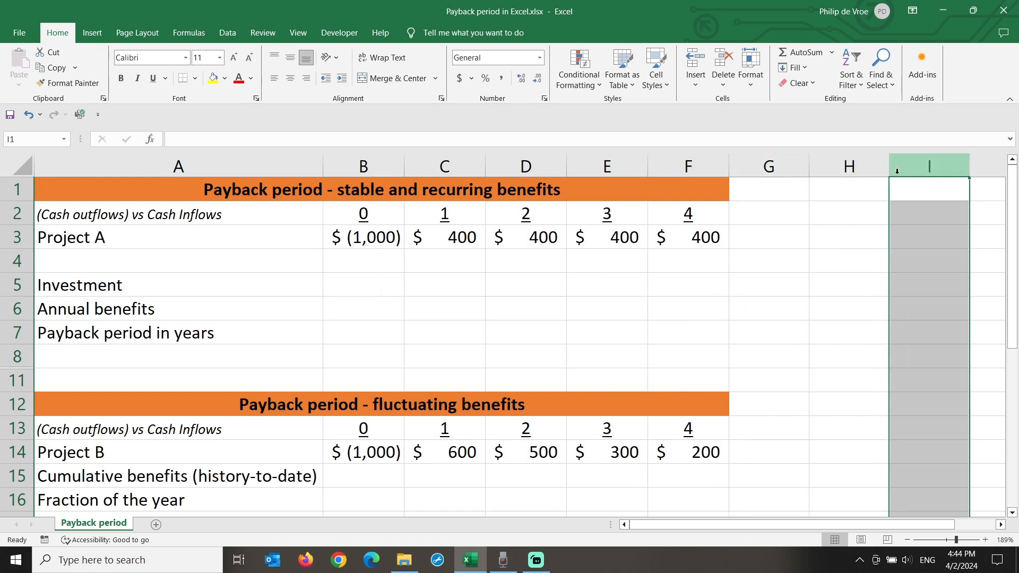
key(ctrl+Home)
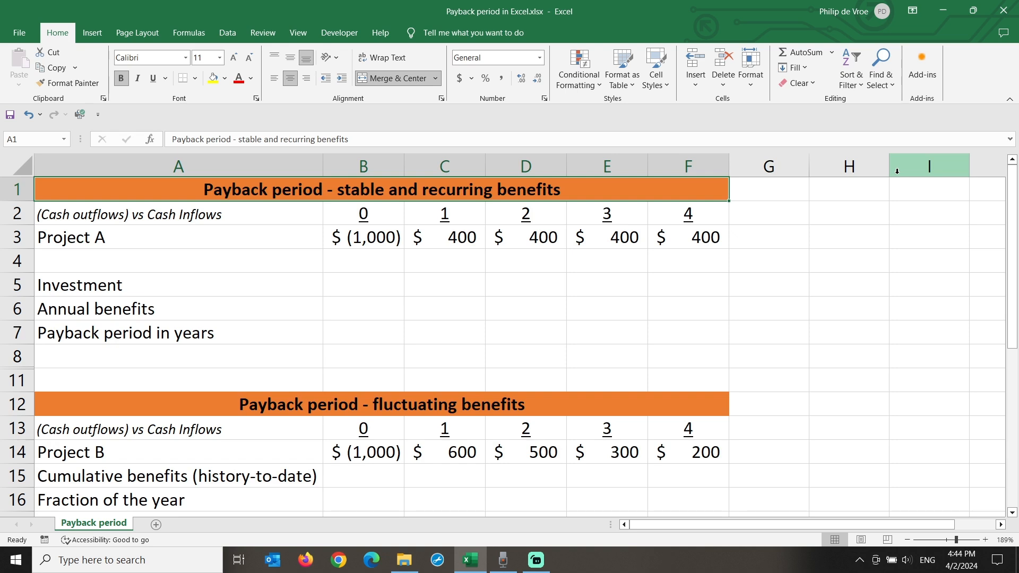
click(399, 236)
key(Right)
key(ctrl+shift+Right)
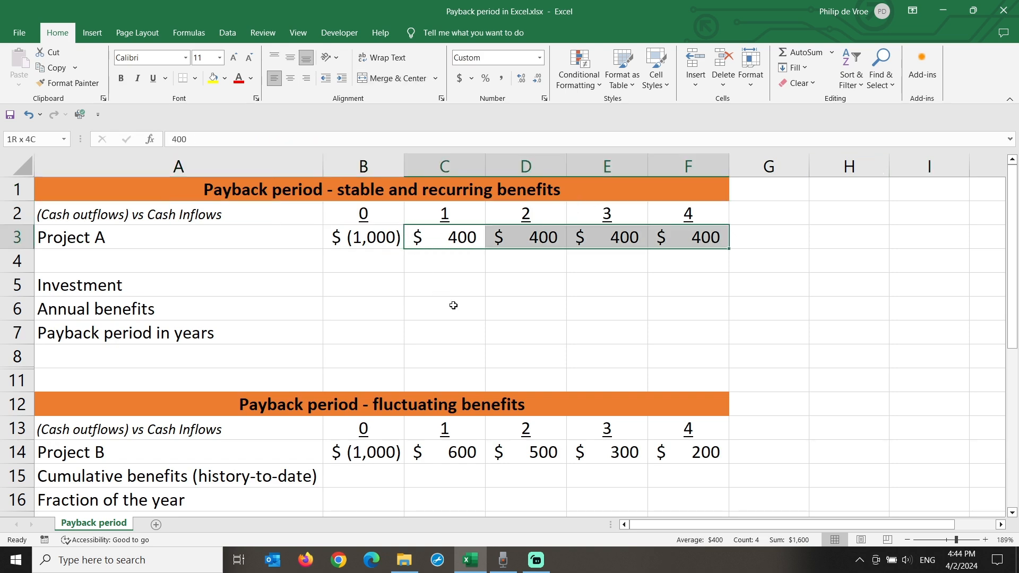
Enter Project A's investment in B5 as a positive amount with the formula =-B3
click(385, 292)
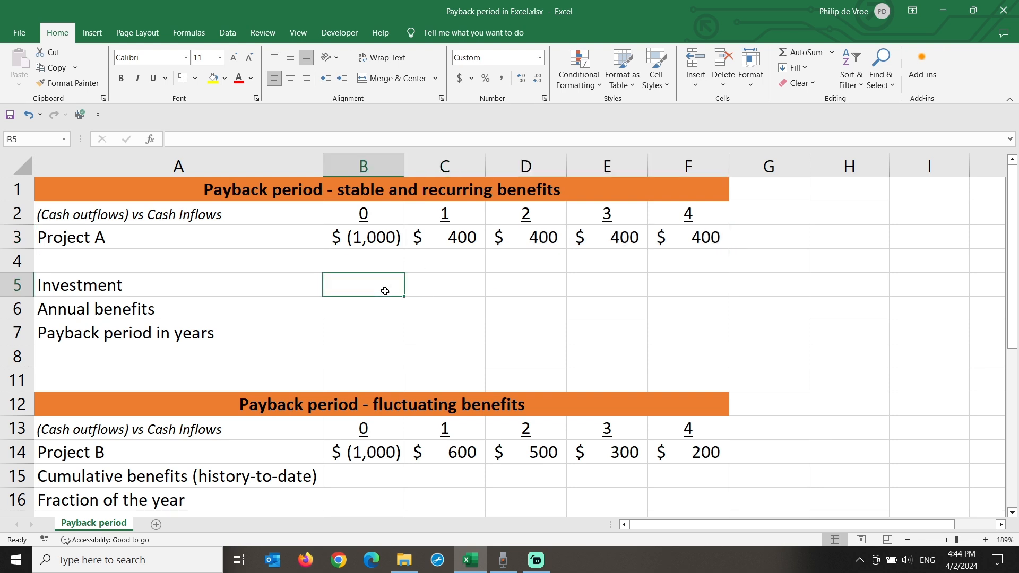
text(=-)
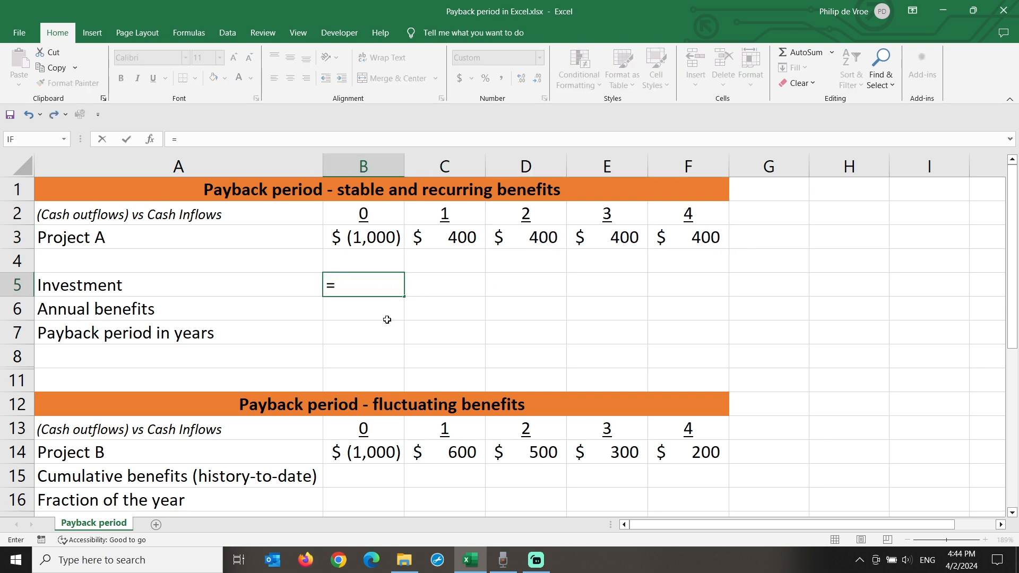
key(Up)
key(Up)
key(Return)
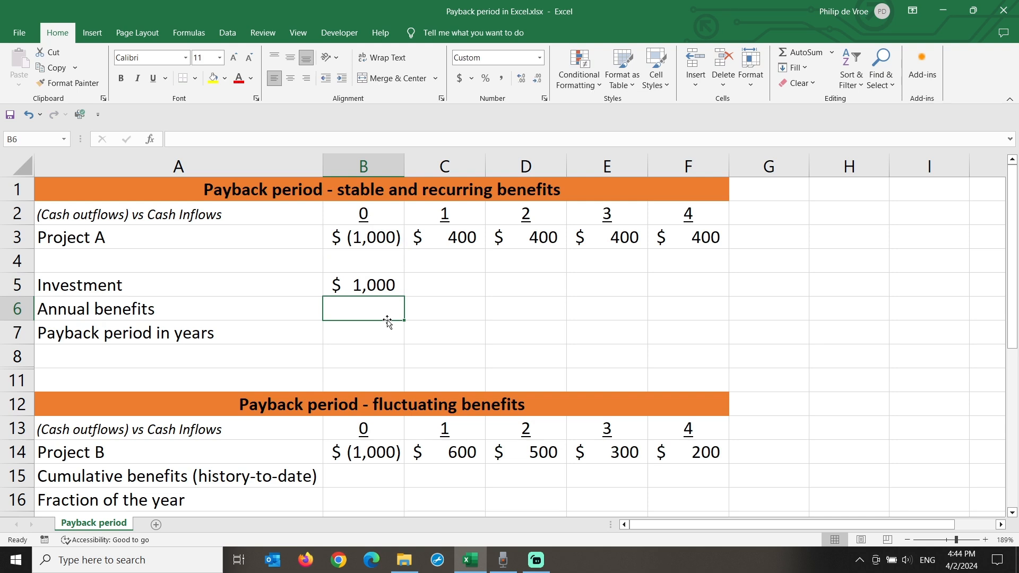
Fill in the annual benefits in B6 by referencing Project A's year 1 cash inflow with =C3
text(=)
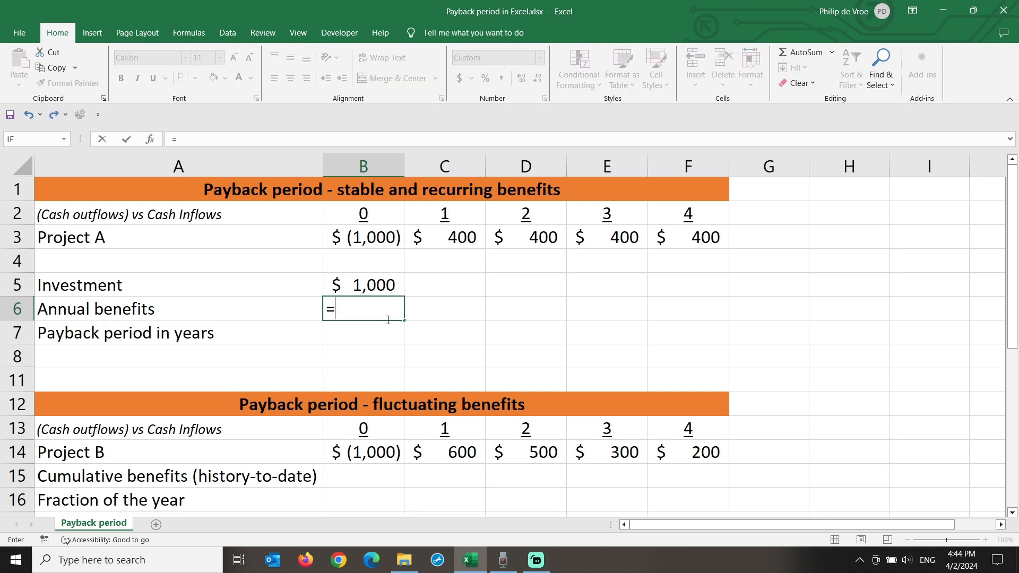
click(430, 236)
key(Return)
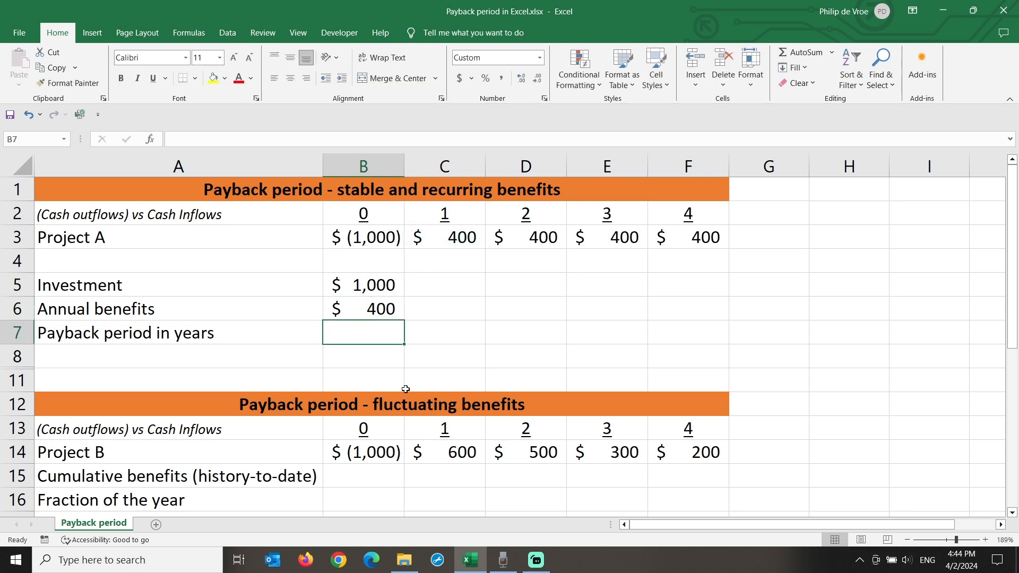
Calculate Project A's payback period in B7 by dividing the investment by the annual benefits with =B5/B6
text(=)
key(Up)
key(Up)
text(/)
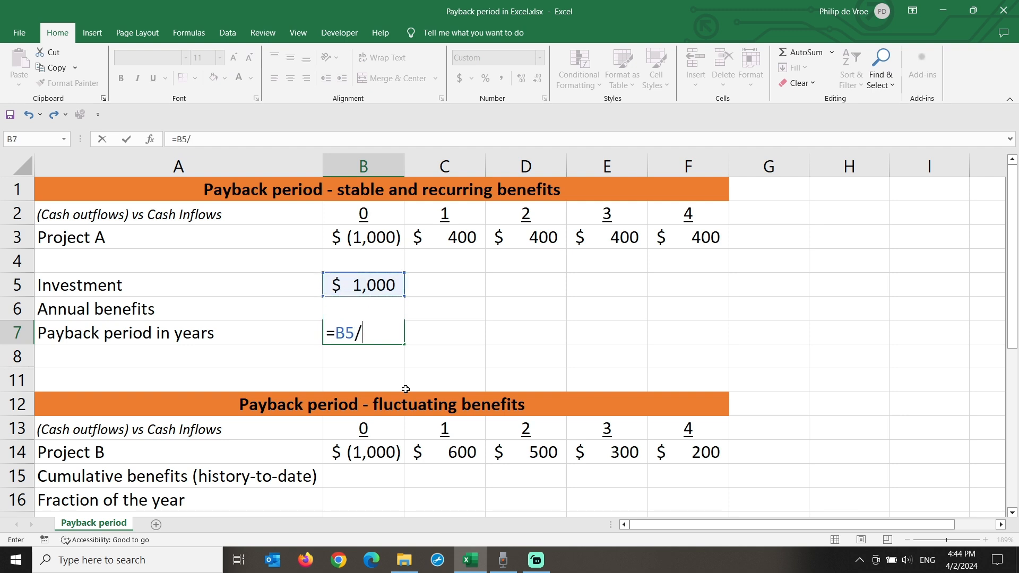
key(Up)
key(Return)
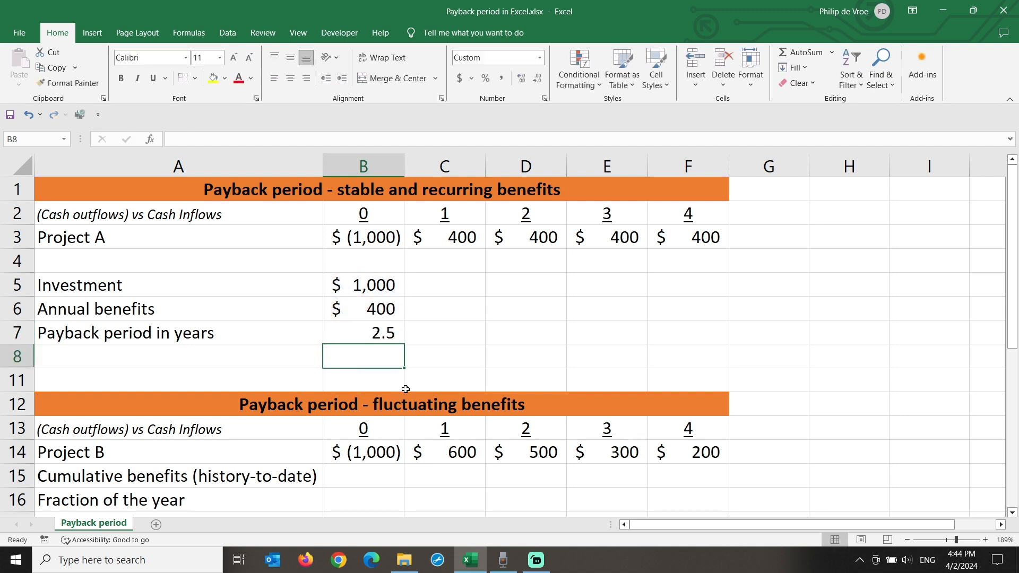
click(375, 333)
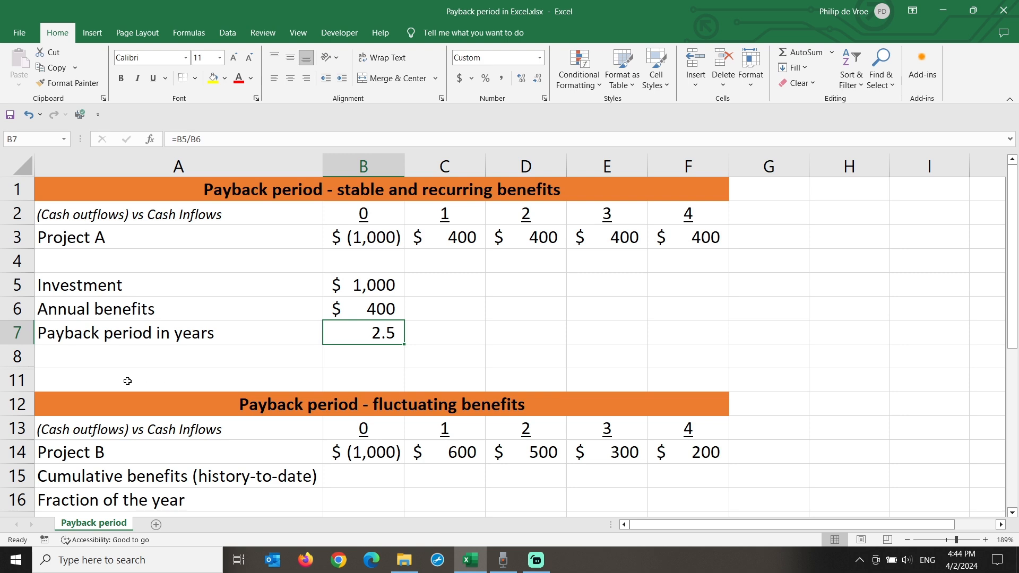
Unhide rows 9 and 10 between the payback period result and the fluctuating benefits section
click(25, 381)
drag(25, 381, 25, 362)
right_click(24, 362)
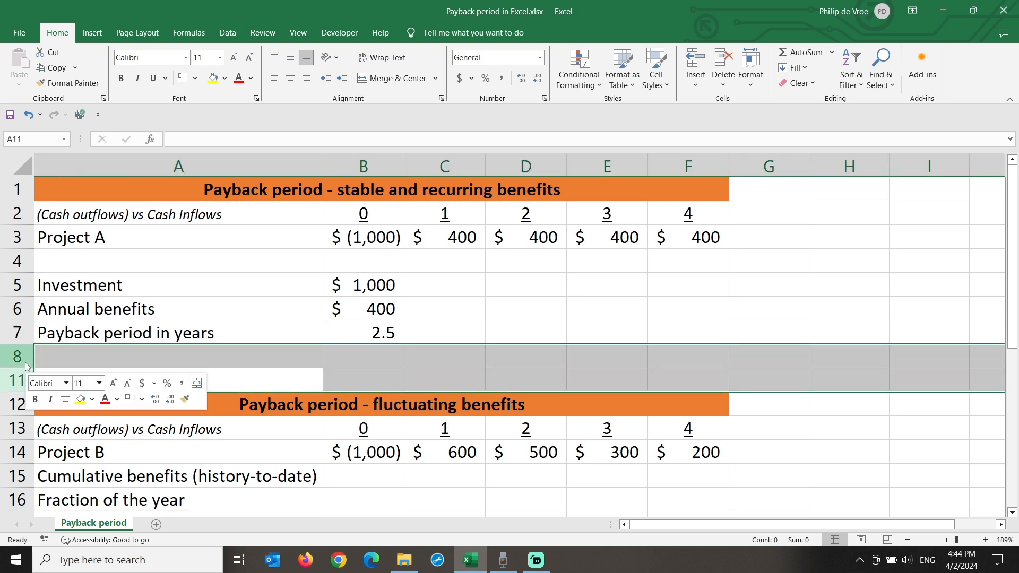
click(48, 353)
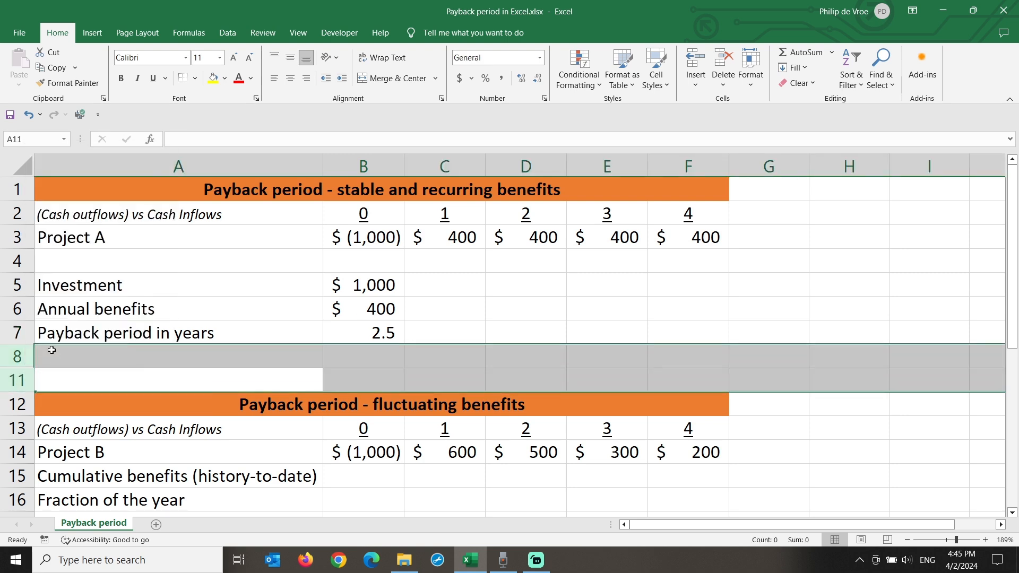
Trace the precedents of the cumulative benefits sum in B9, remove the arrows, and examine the project length check in B10
click(346, 380)
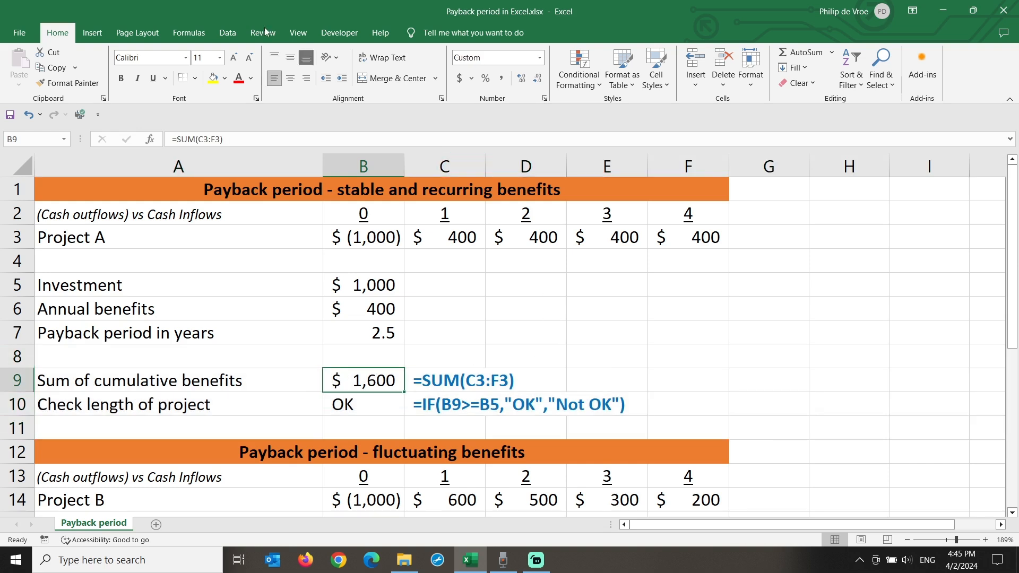
click(189, 33)
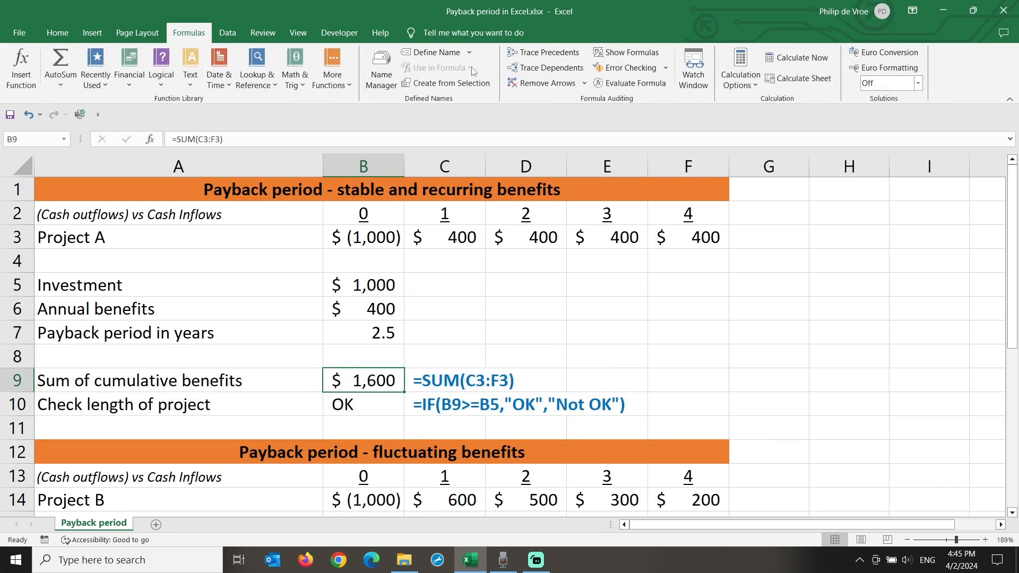
click(529, 53)
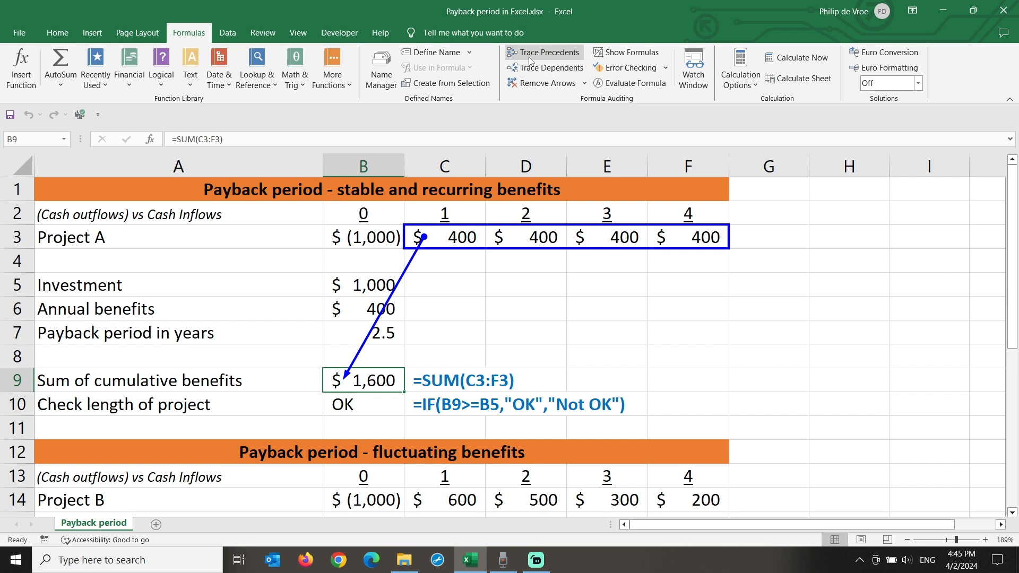
click(531, 84)
click(389, 403)
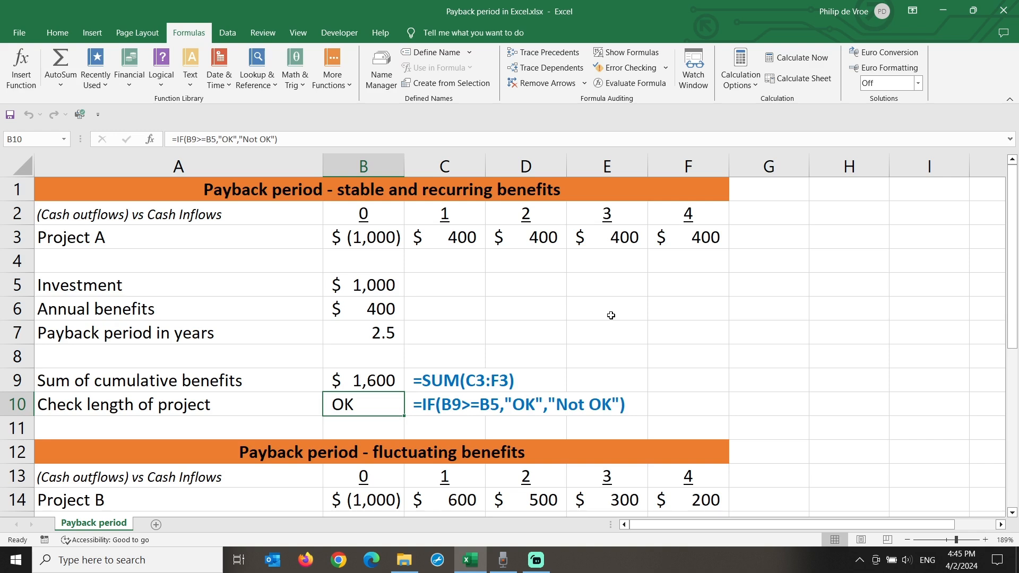
click(460, 242)
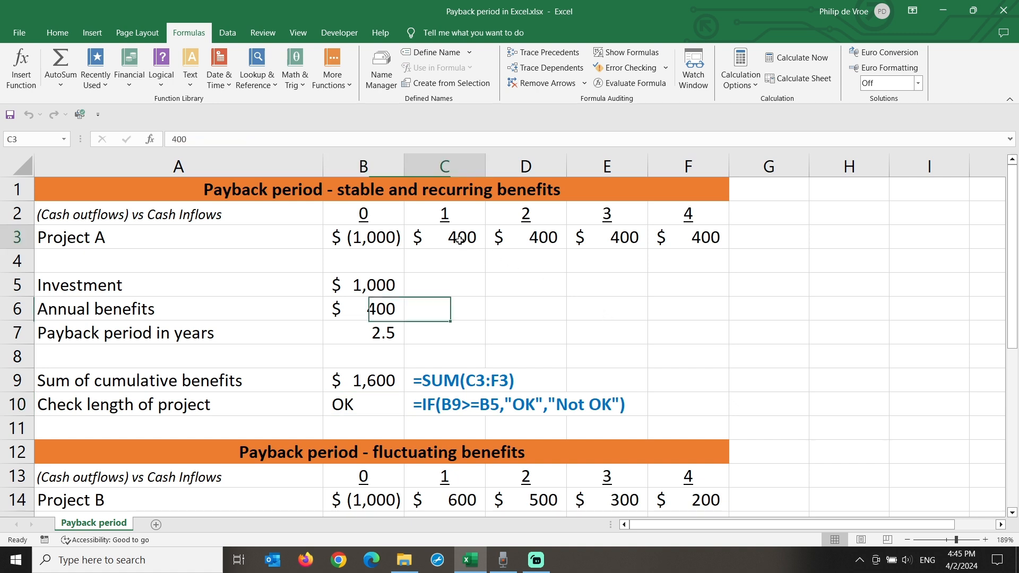
Copy the formula text cell C9 into C5, C6 and C7 to show the investment, annual benefits and payback period formulas
click(462, 376)
key(ctrl+c)
click(451, 290)
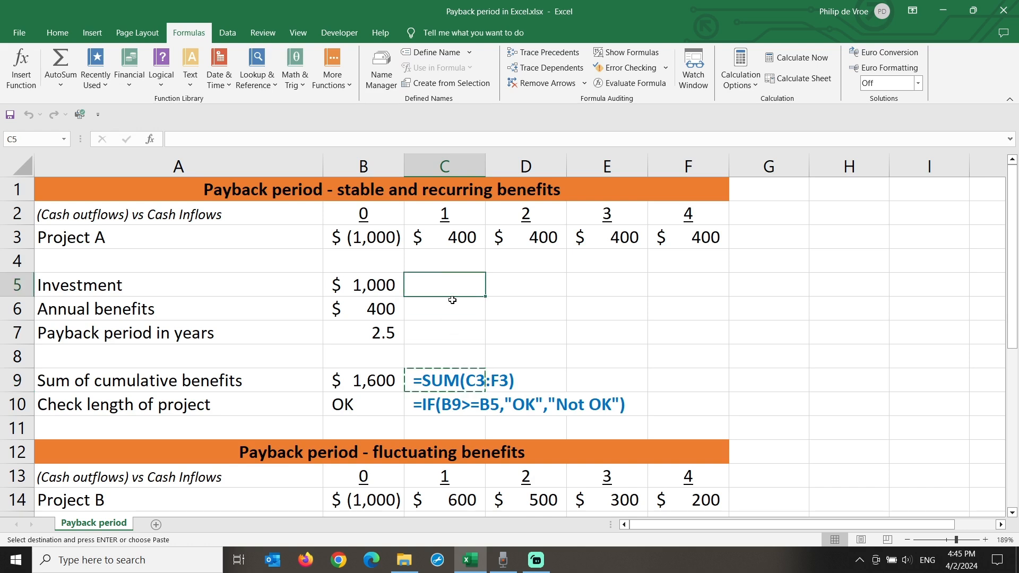
key(ctrl+v)
click(453, 309)
key(ctrl+v)
click(456, 335)
key(ctrl+v)
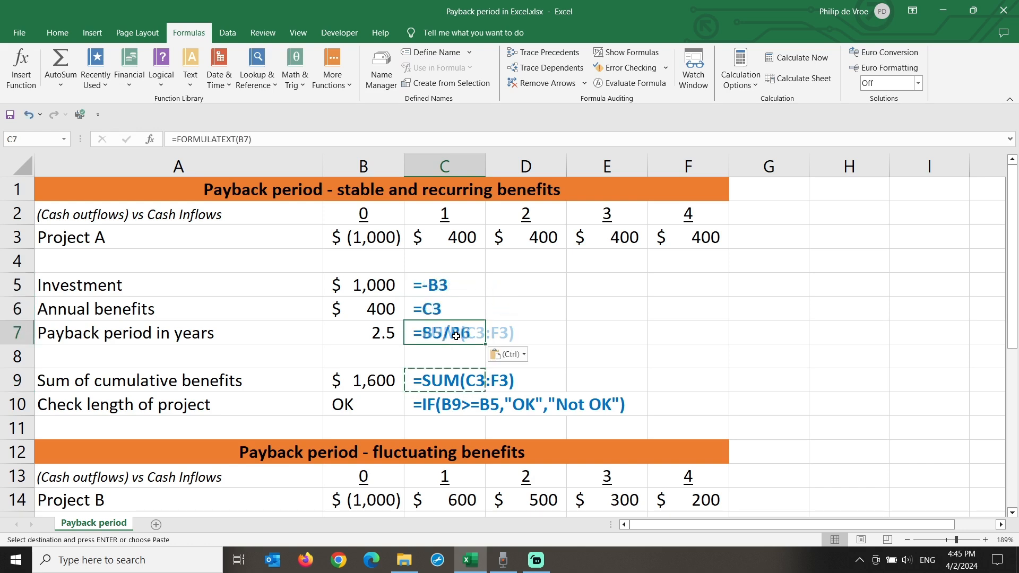
key(Escape)
click(466, 239)
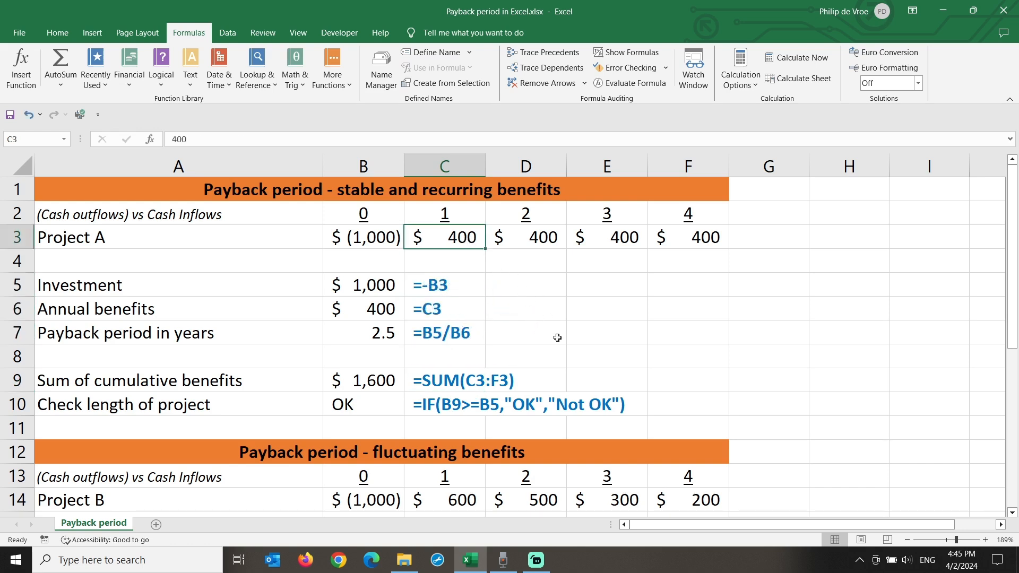
Test the project length check by setting Project A's year 1 benefit in C3 to 200 and examining rows 7 and 10
text(200)
key(Return)
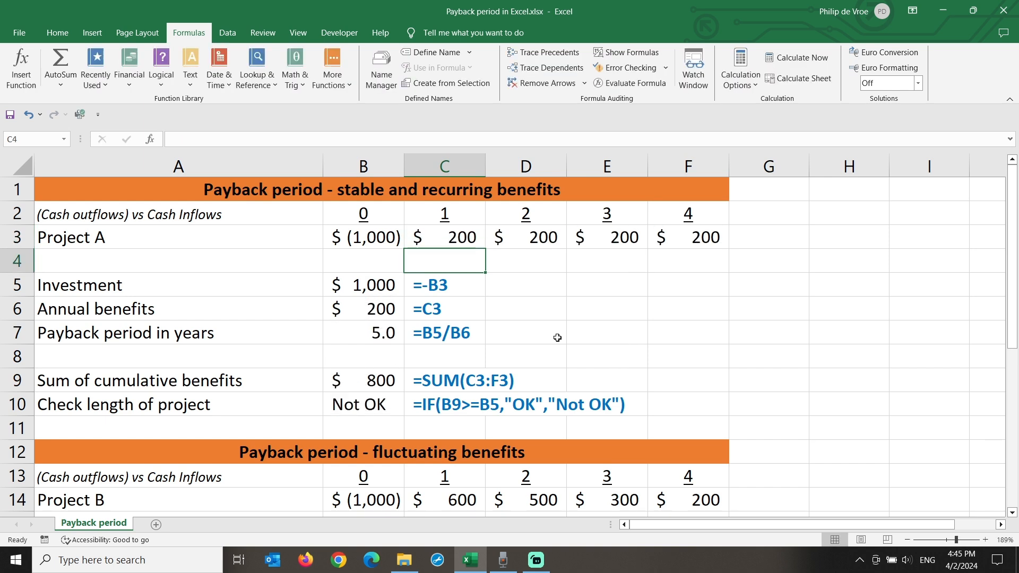
click(20, 332)
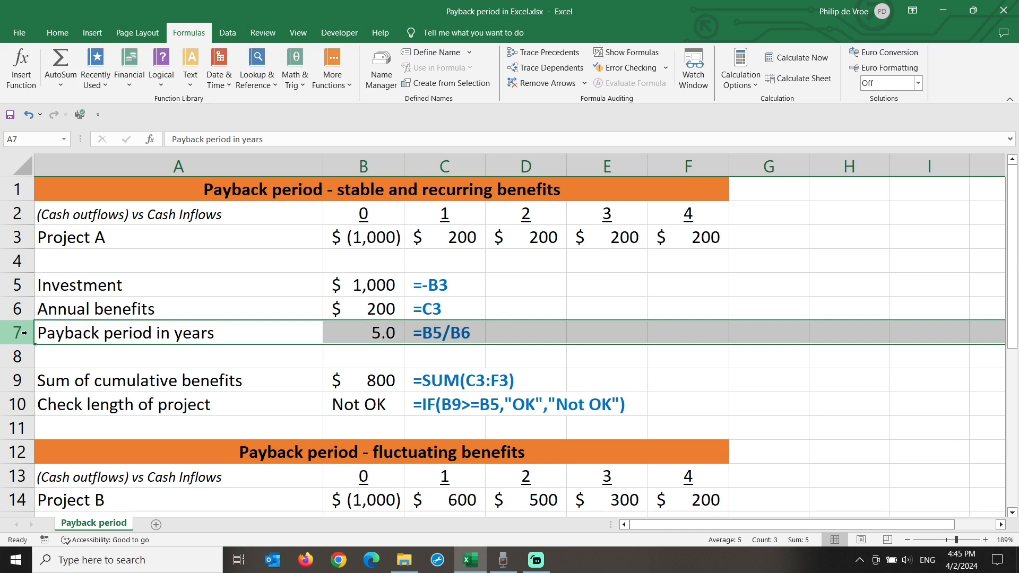
click(20, 404)
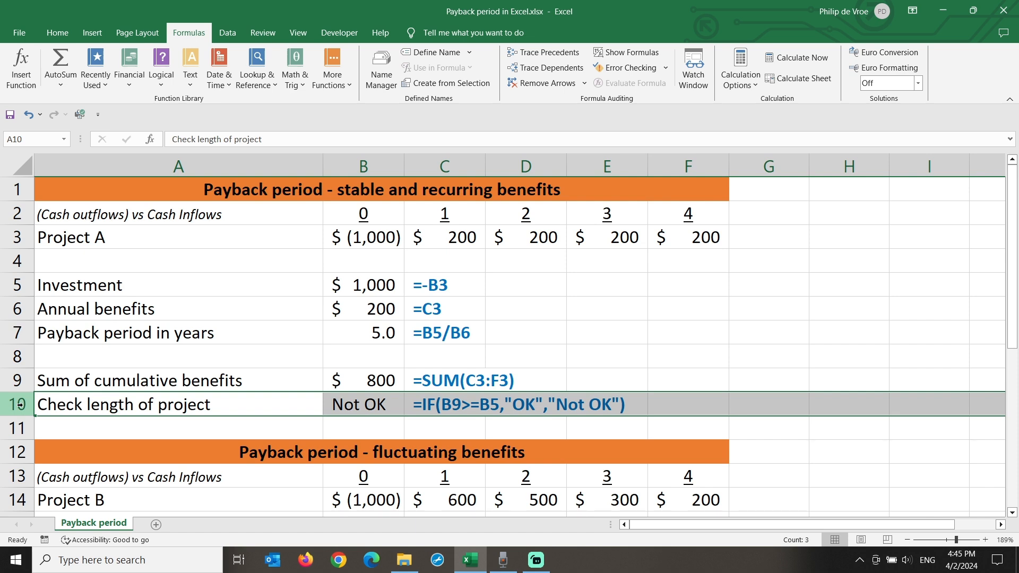
Restore Project A's year 1 benefit in C3 to 400
click(423, 237)
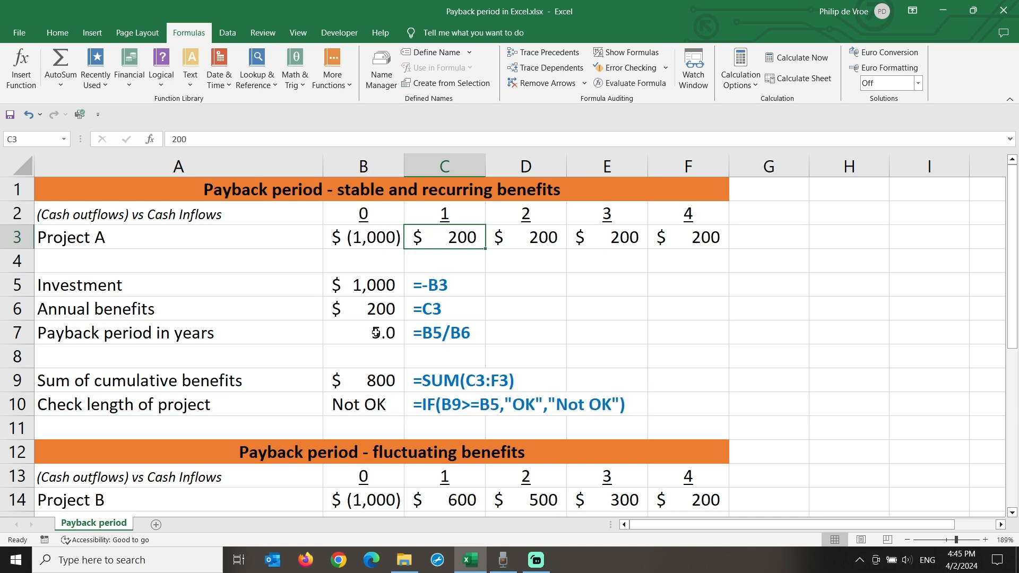
text(400)
key(Return)
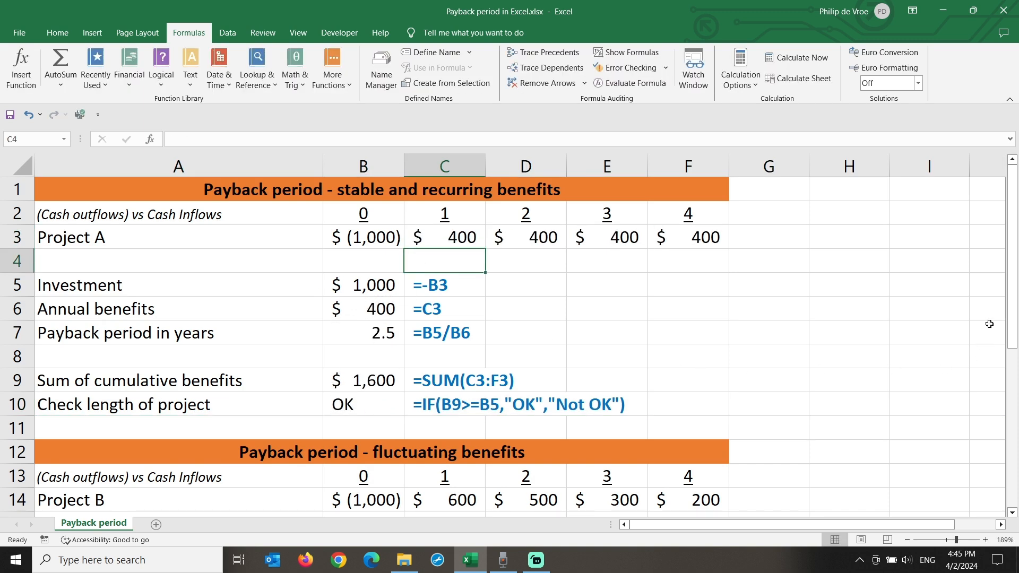
Examine Project B's cumulative benefits sum in B20 and the project length check formula in B21
drag(1015, 296, 1017, 440)
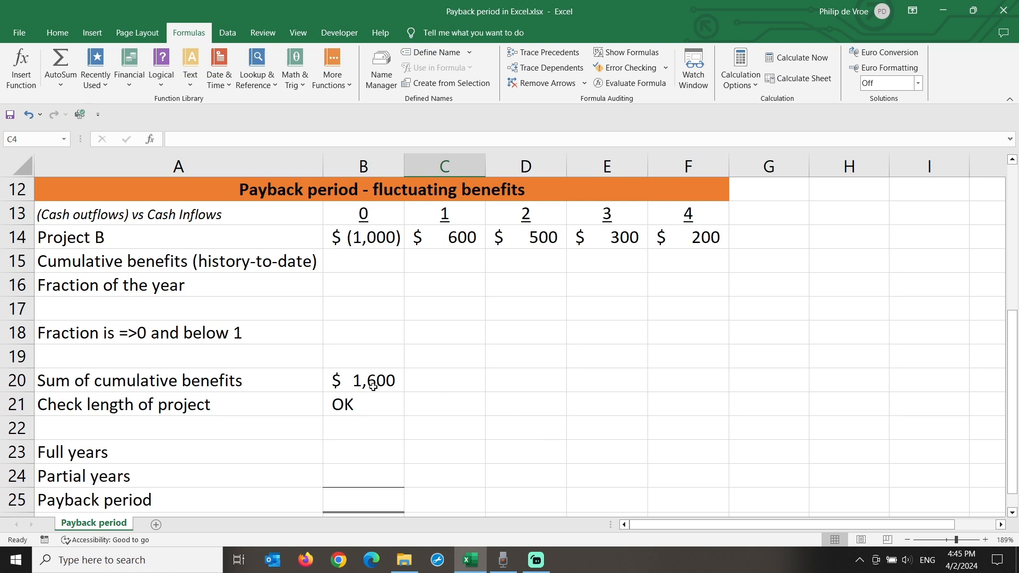
click(354, 378)
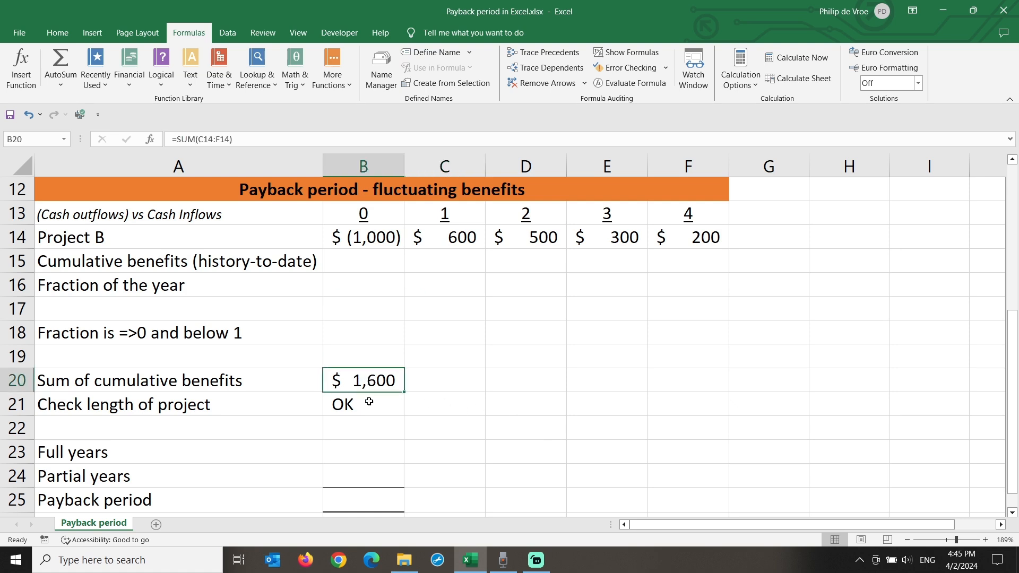
click(369, 397)
click(369, 385)
click(368, 402)
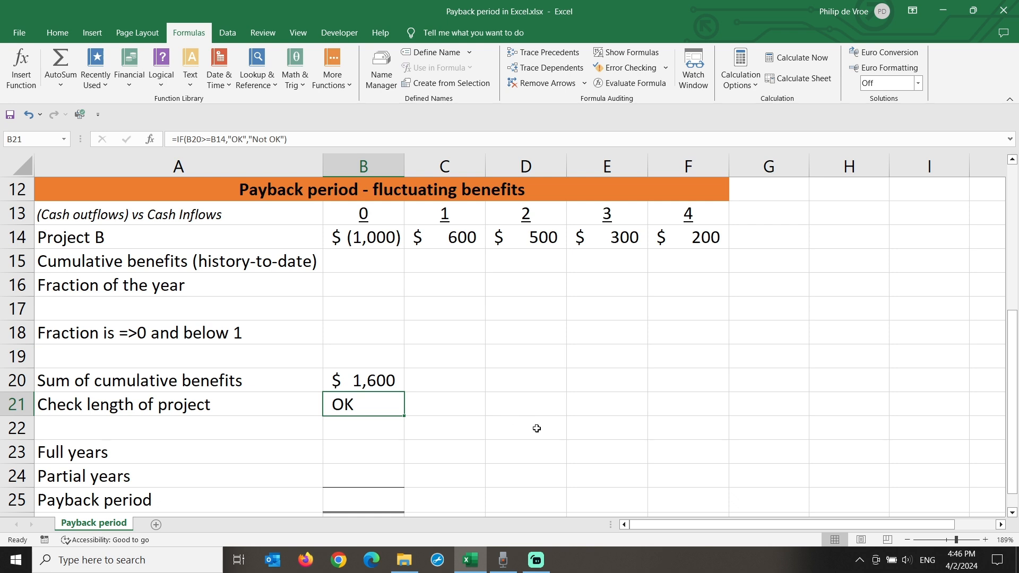
Calculate Project B's history-to-date cumulative benefits in B15 with =SUM($B14:B14) and fill the formula across to F15
click(381, 257)
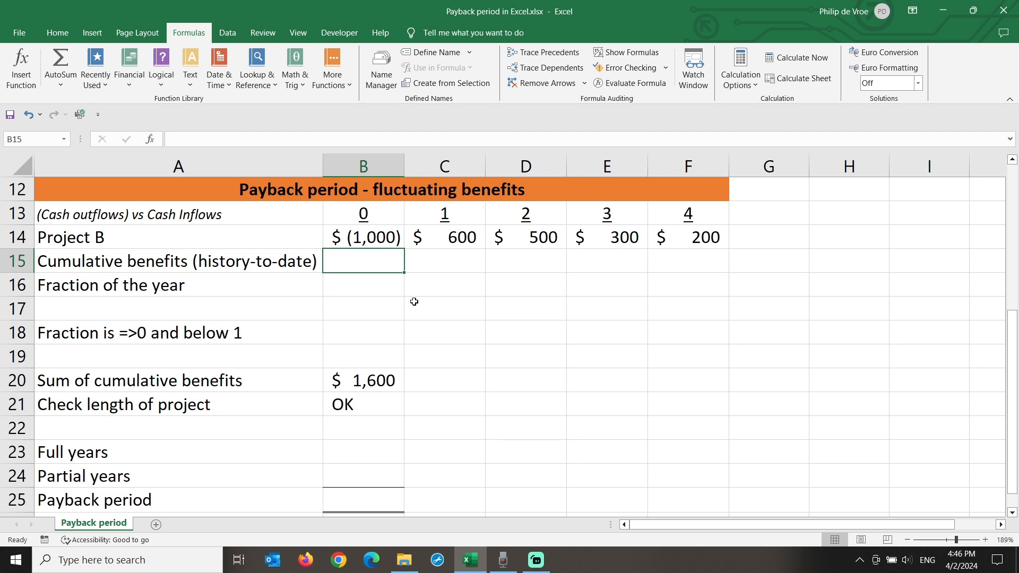
text(=sum)
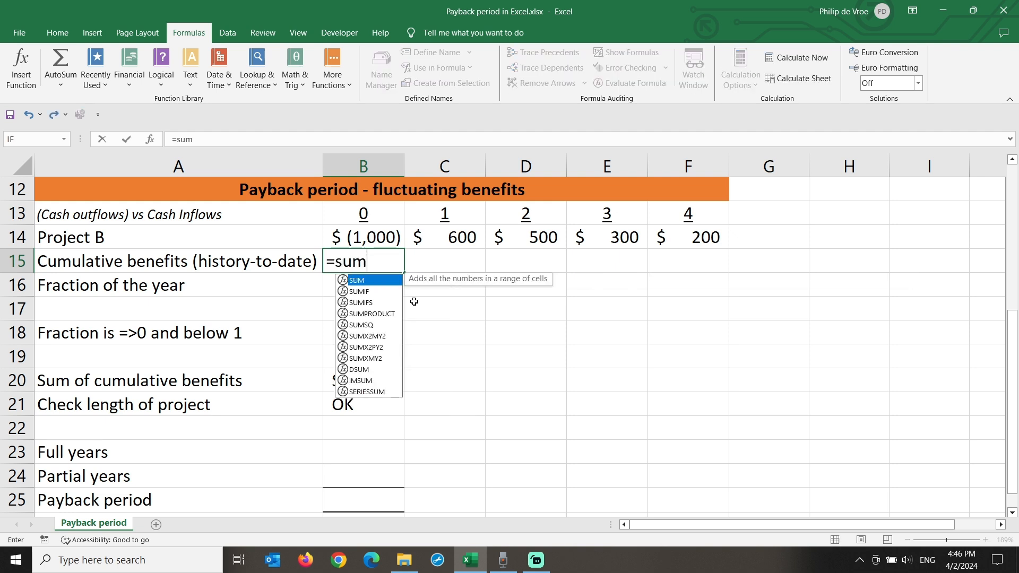
text(($b)
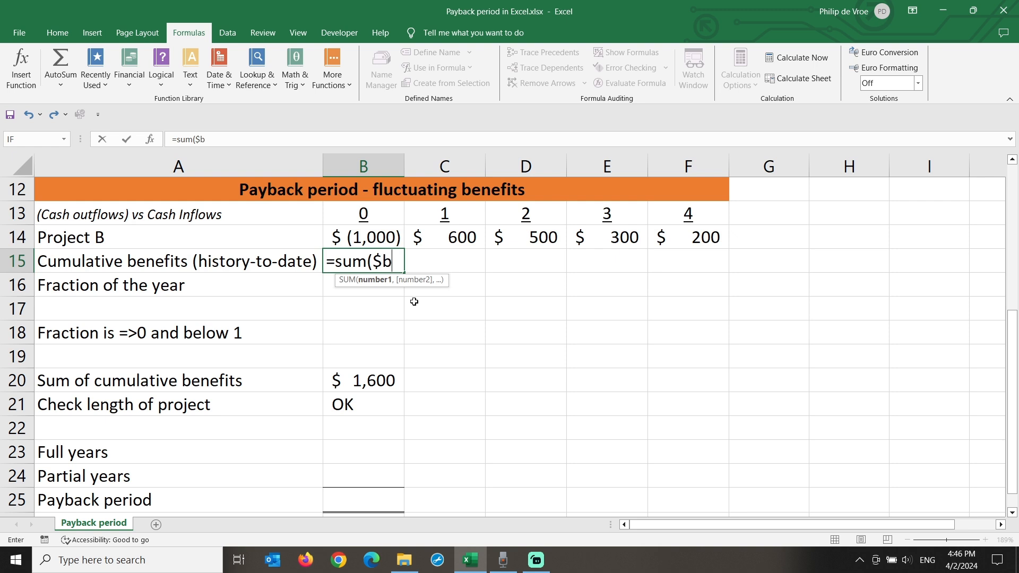
text(14:b1)
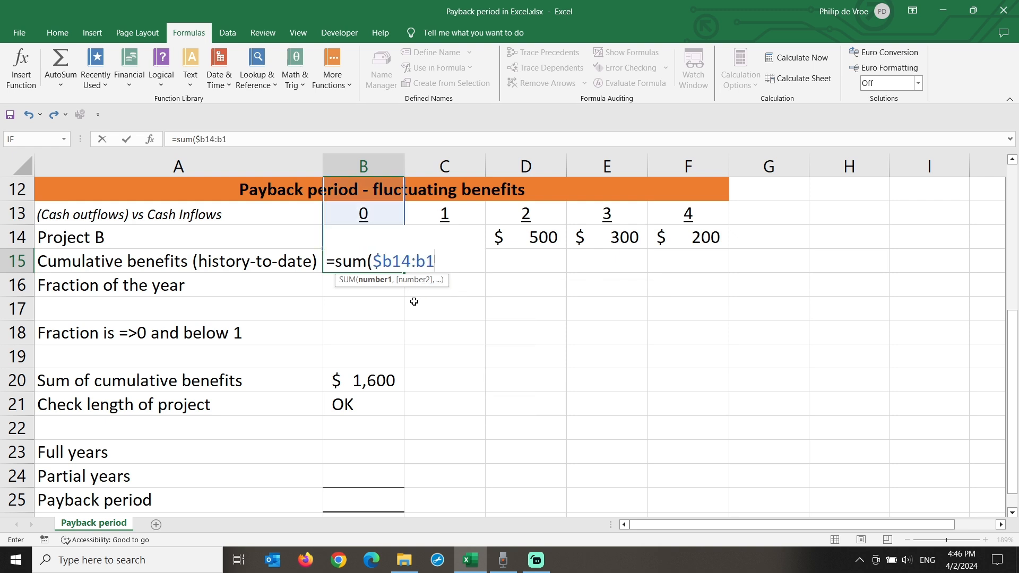
text(4))
key(Return)
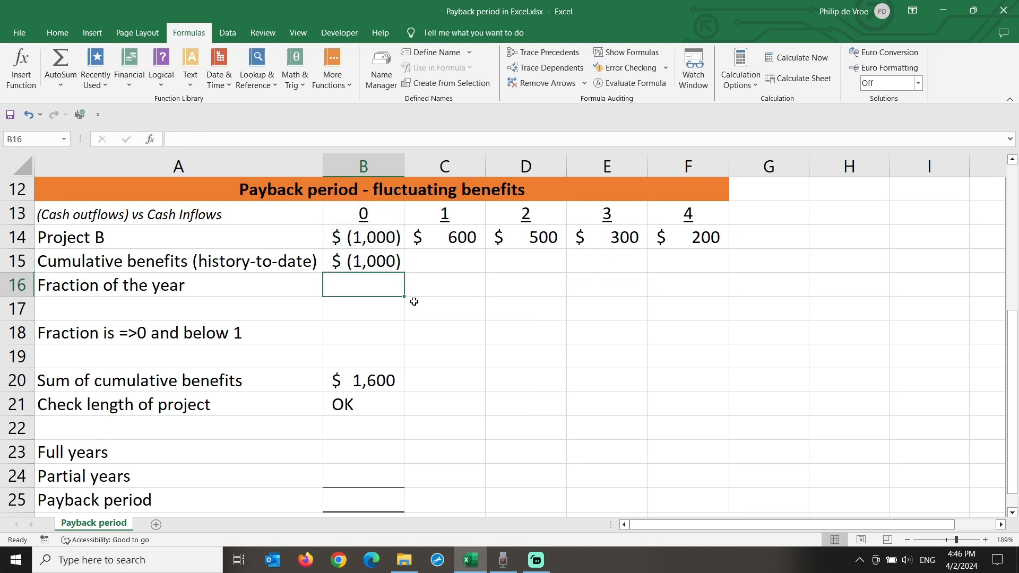
key(Up)
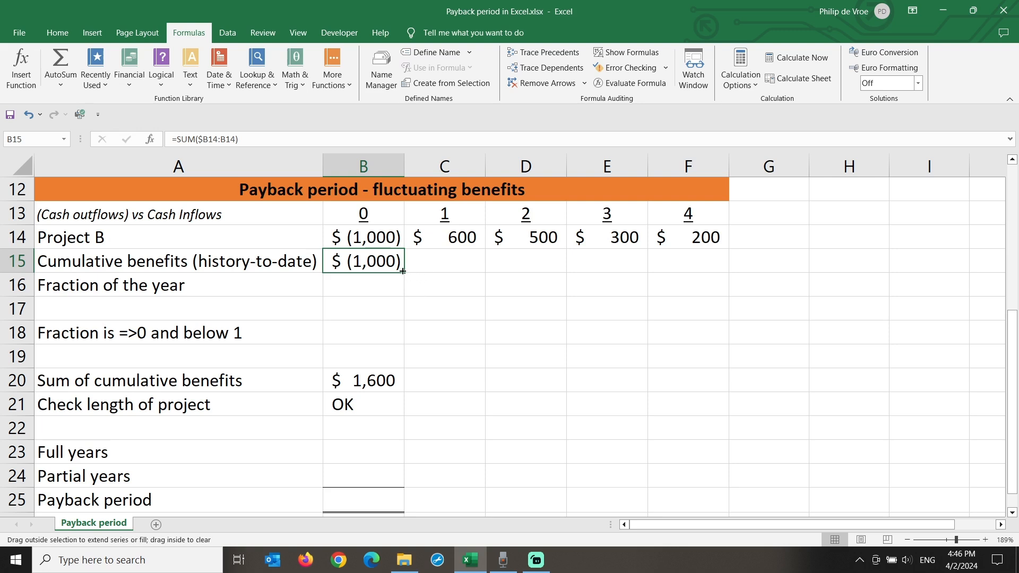
drag(403, 271, 728, 273)
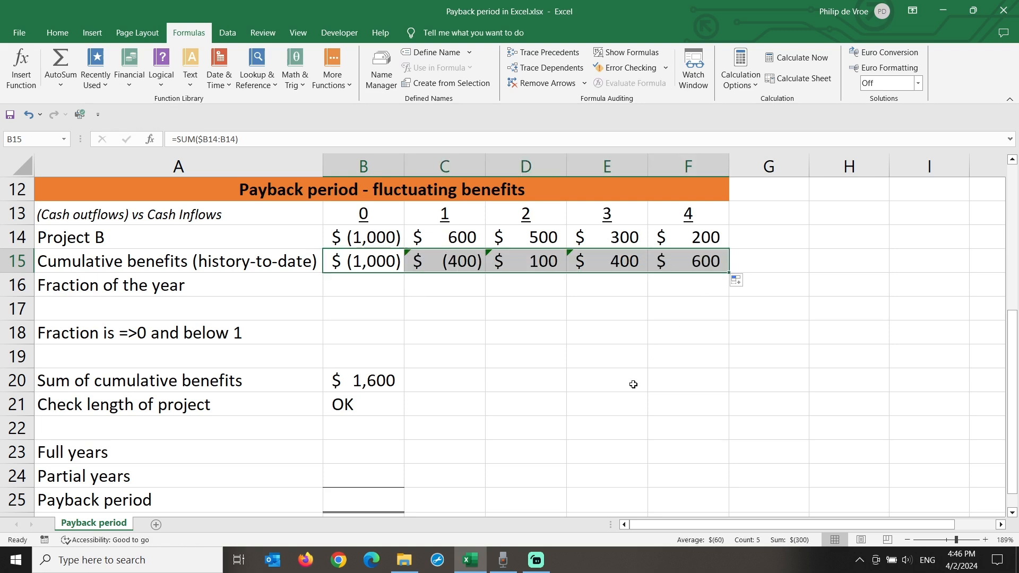
Ignore the formula error flags on the cumulative benefits cells C15:E15
click(472, 268)
key(shift+Right)
key(shift+Right)
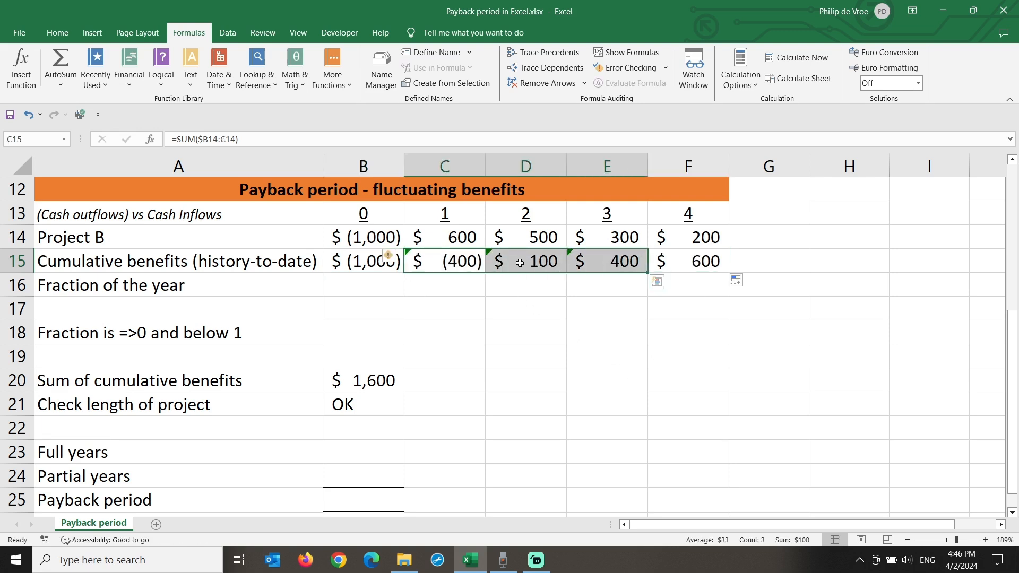
click(399, 258)
click(425, 321)
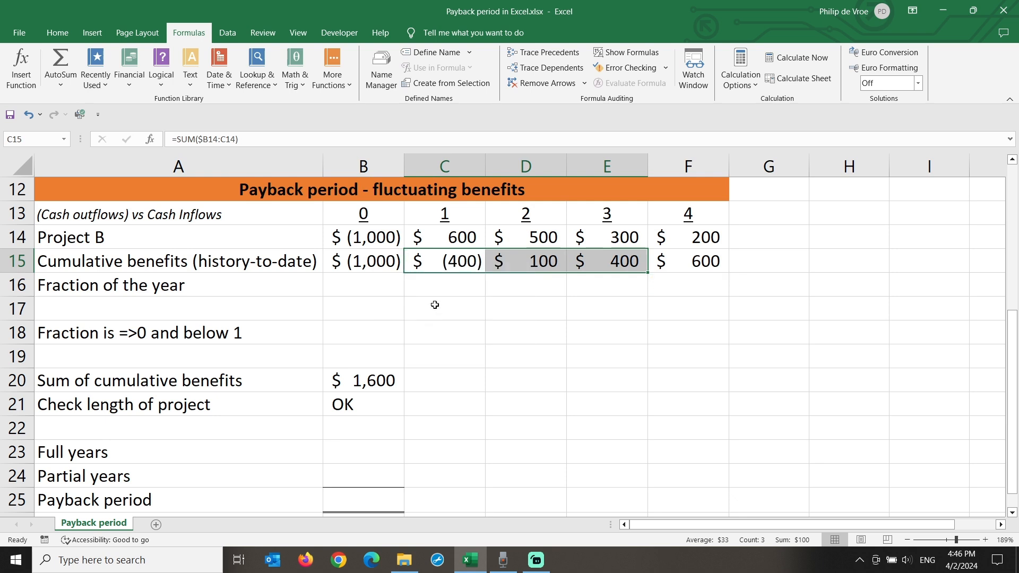
Trace the precedents of the cumulative benefits in C15 and D15, removing the arrows after each trace
click(464, 265)
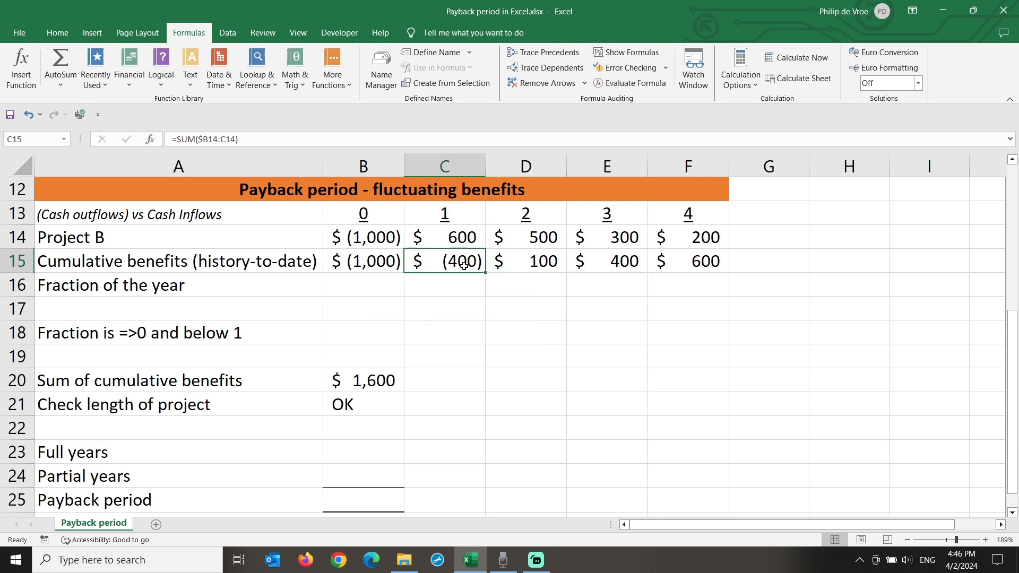
click(550, 52)
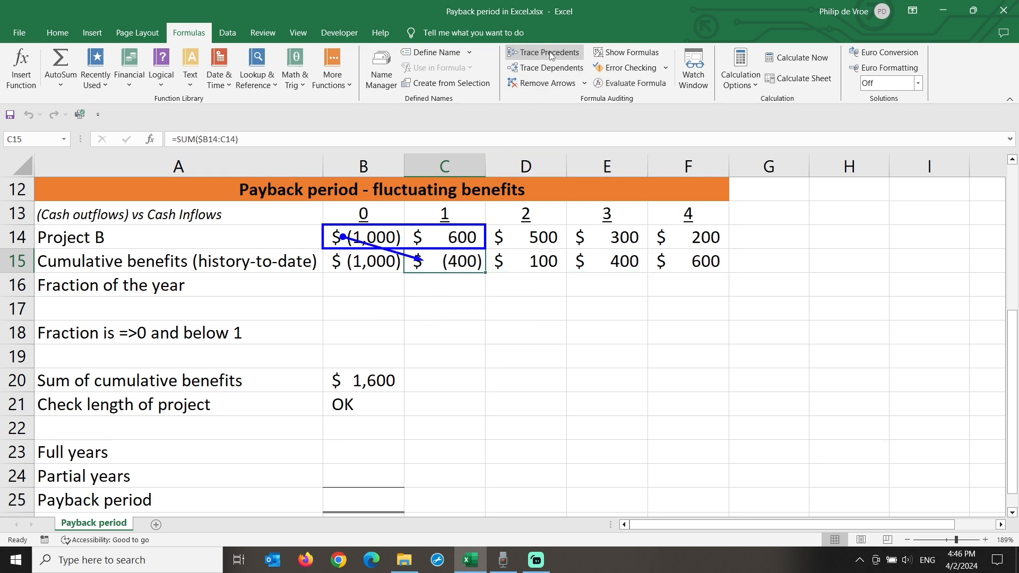
click(548, 85)
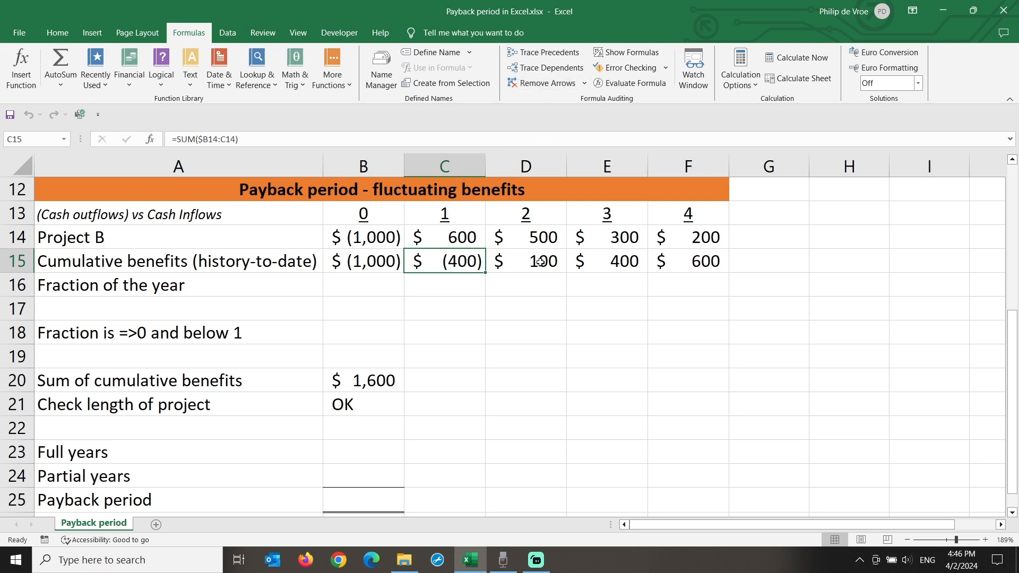
key(Right)
click(550, 53)
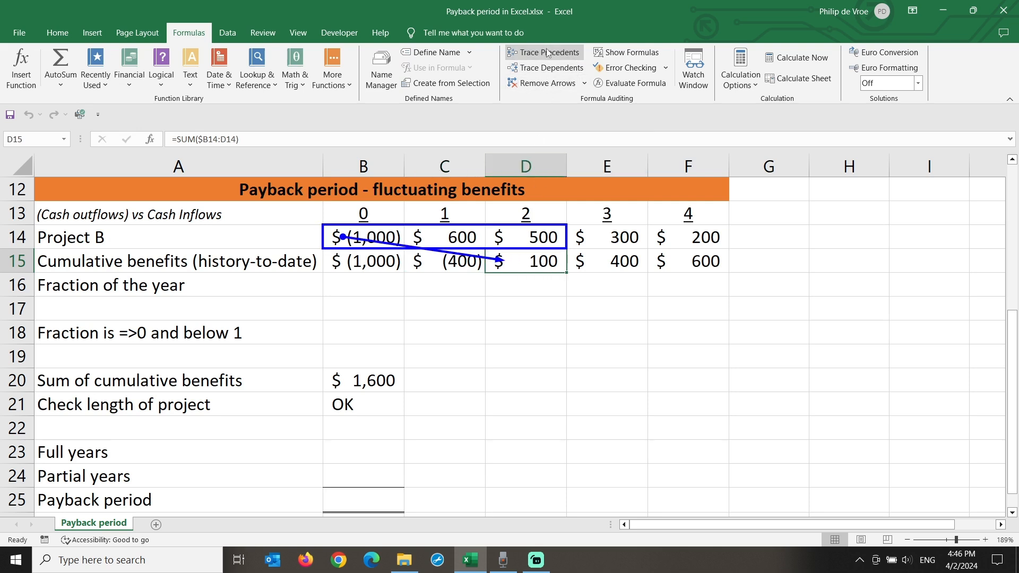
click(549, 83)
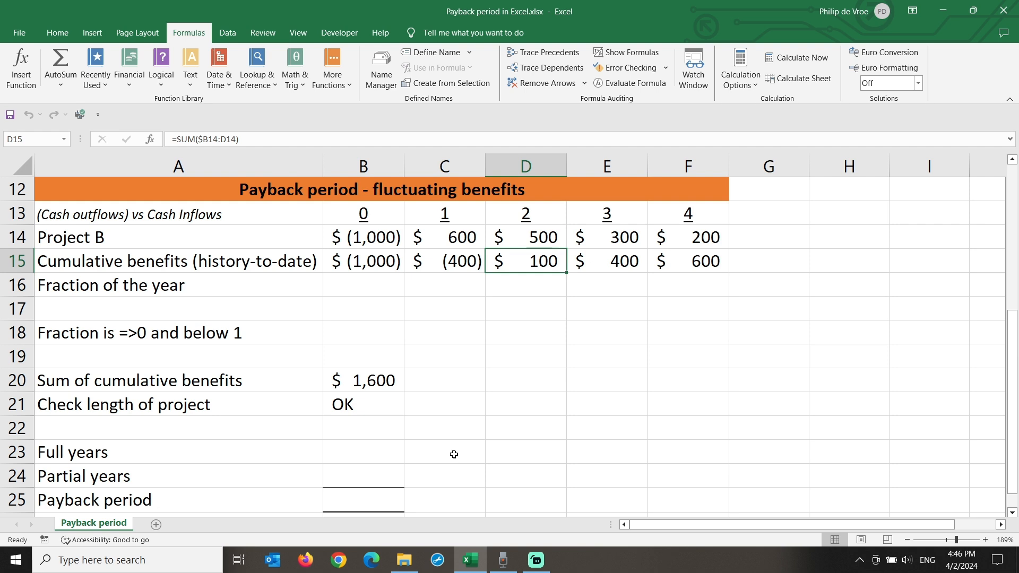
Calculate the full years in B23 by inserting a COUNTIF function with range C15:F15 and criteria <=0
click(382, 454)
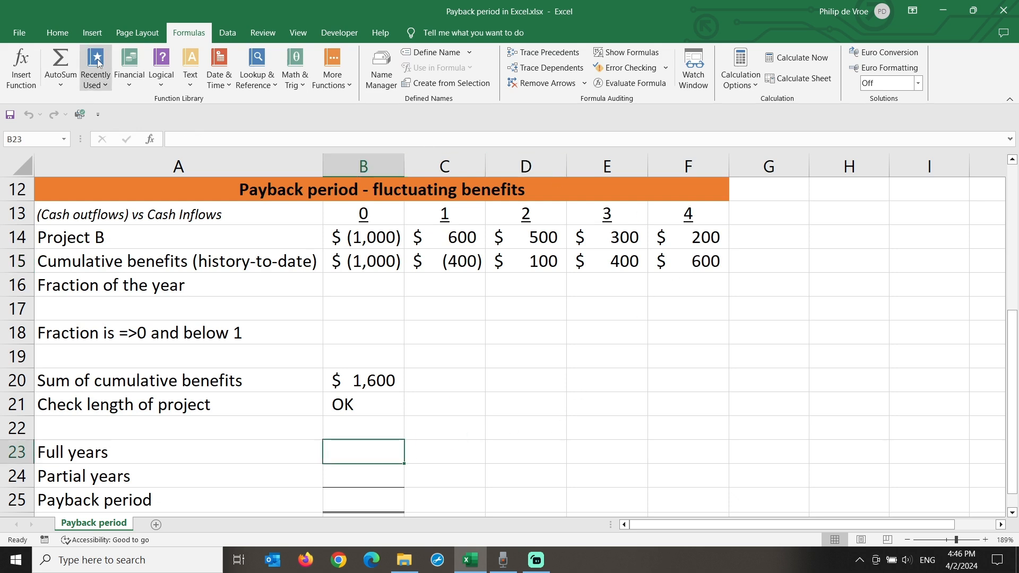
click(57, 32)
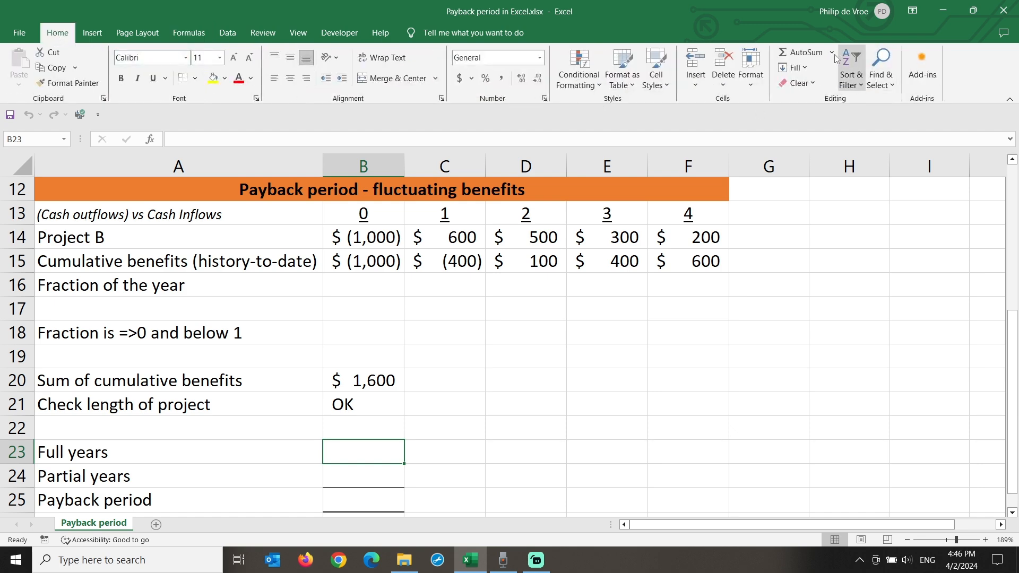
click(832, 53)
click(839, 153)
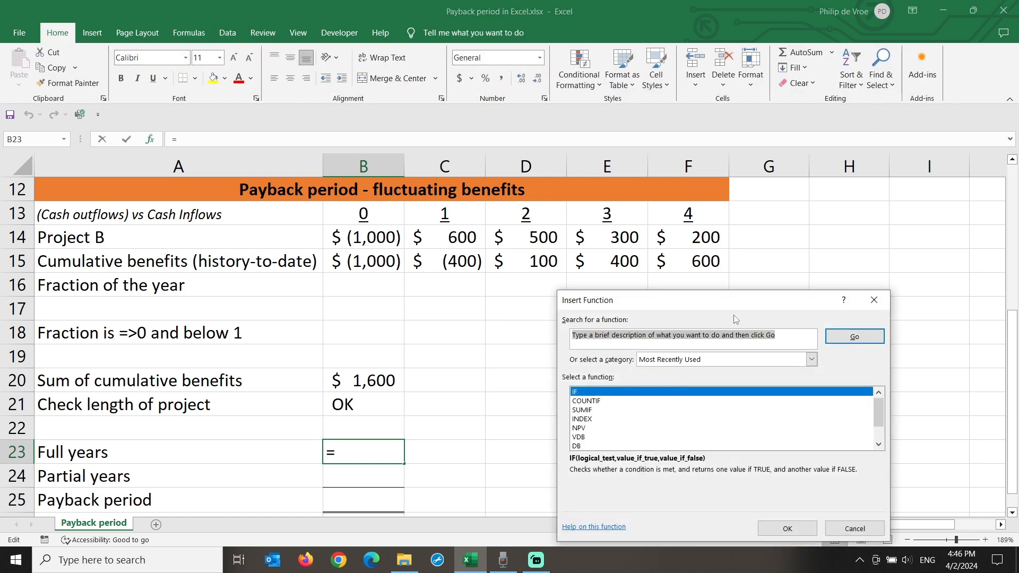
click(649, 402)
click(788, 528)
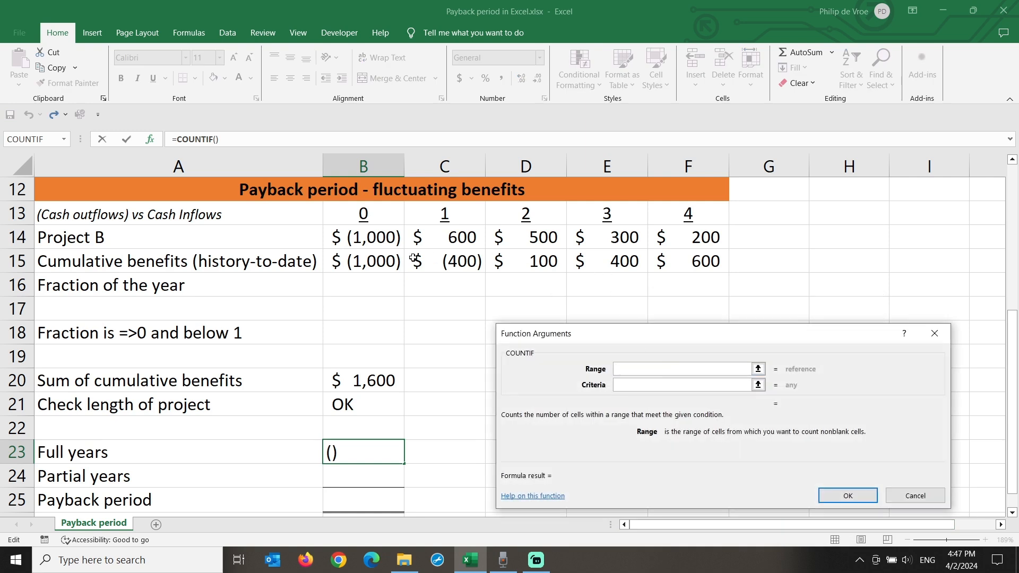
drag(428, 262, 688, 263)
click(642, 385)
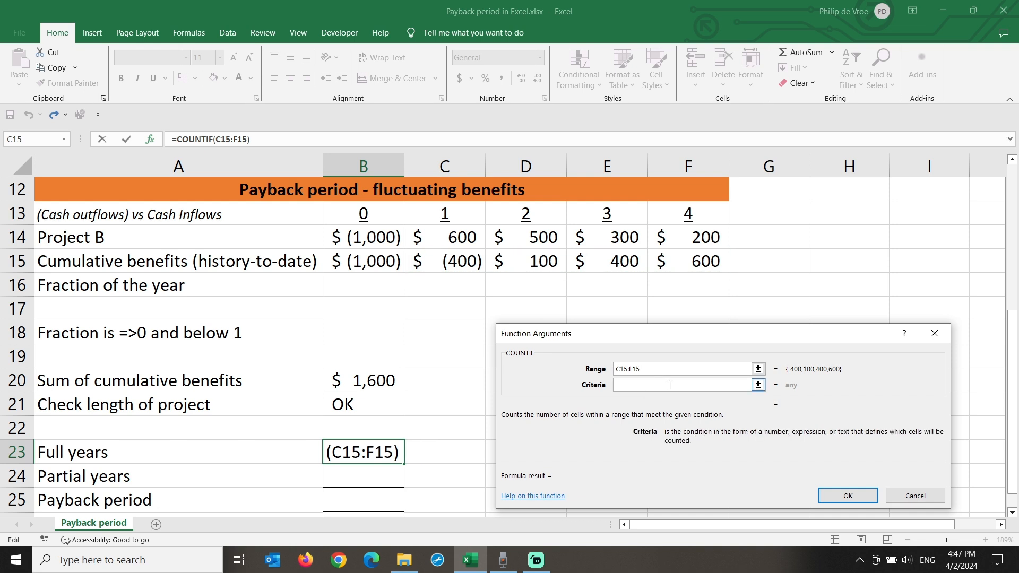
text(<=0)
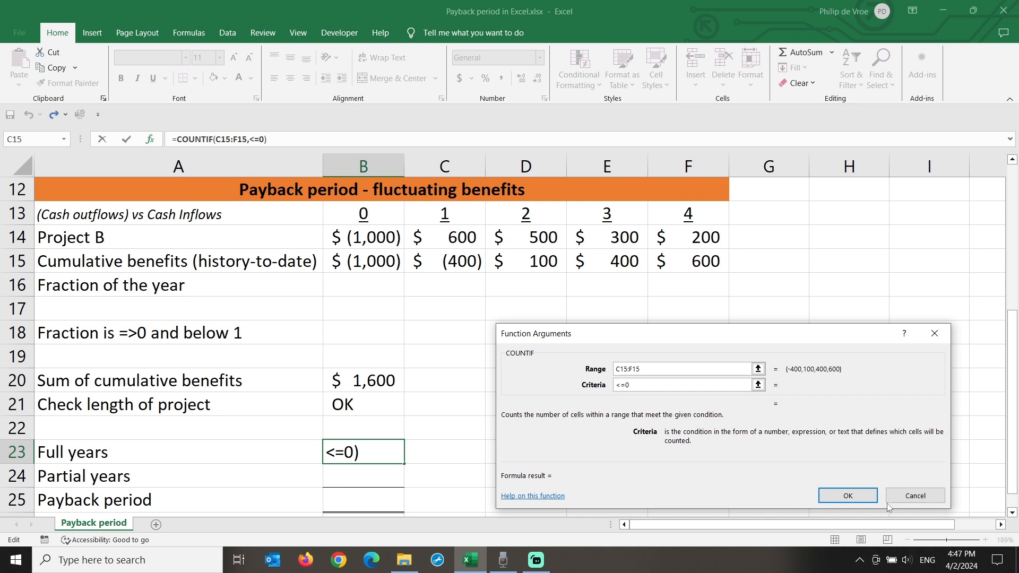
click(848, 495)
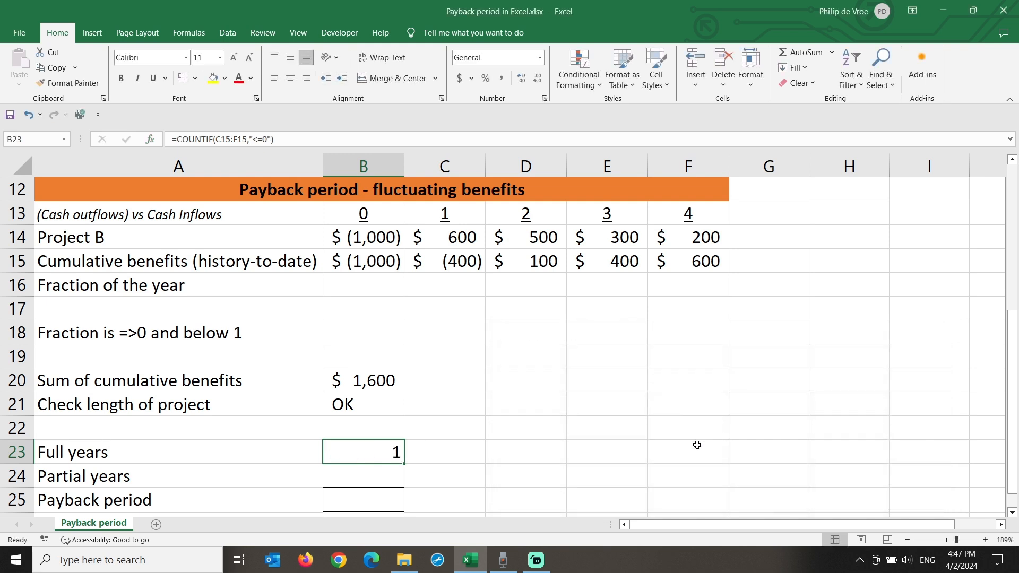
Show the full years formula as text in C23 with =FORMULATEXT(B23)
click(481, 449)
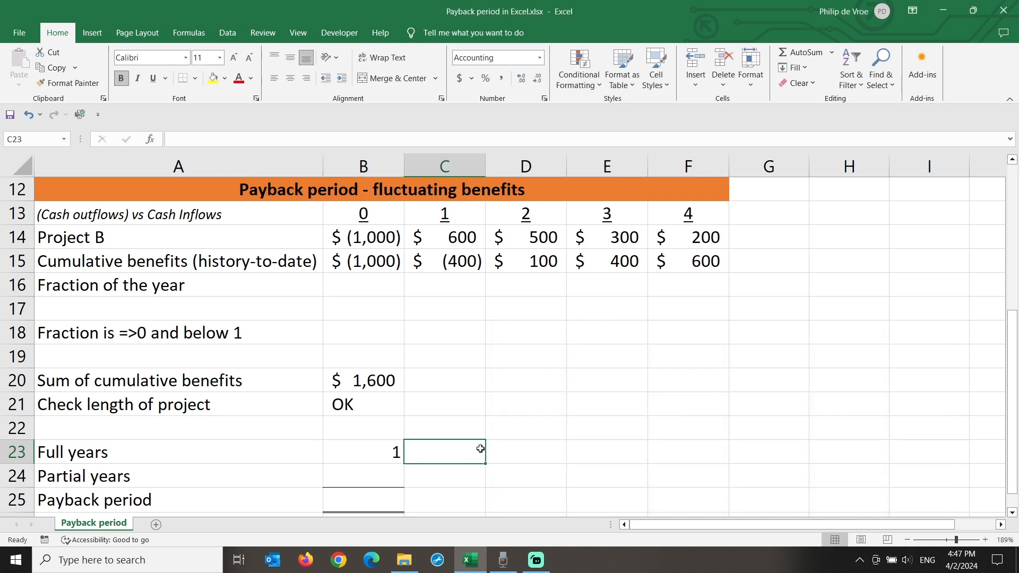
text(=formulatext()
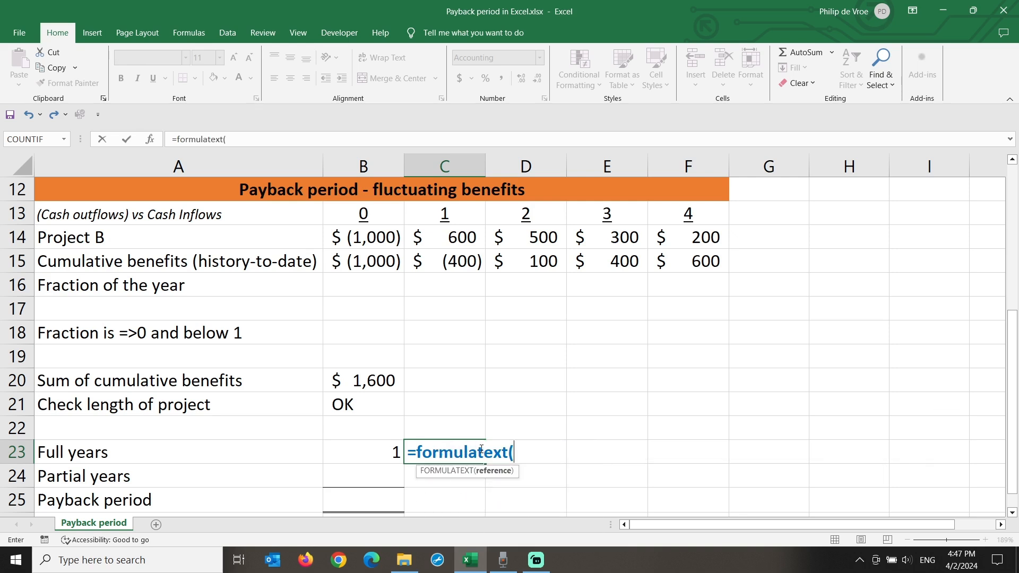
key(Left)
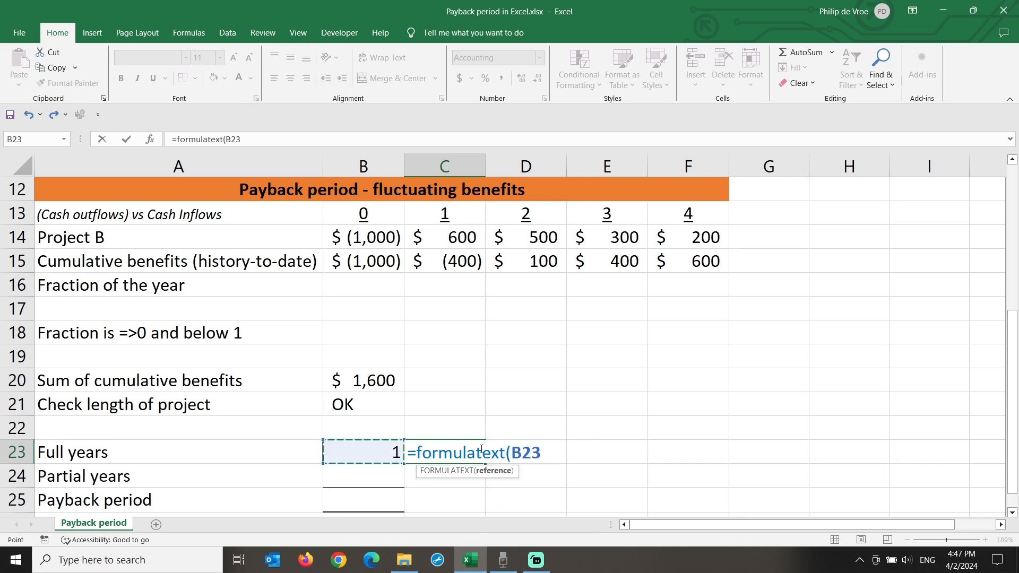
text())
key(Return)
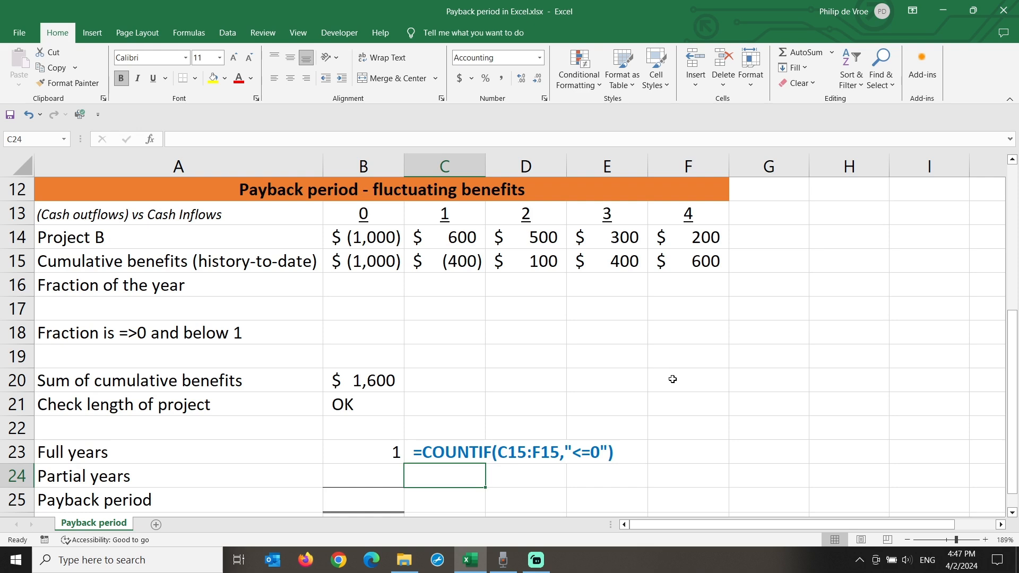
Calculate the year 1 fraction of the year in C16 with the formula =-C15/D14
click(463, 289)
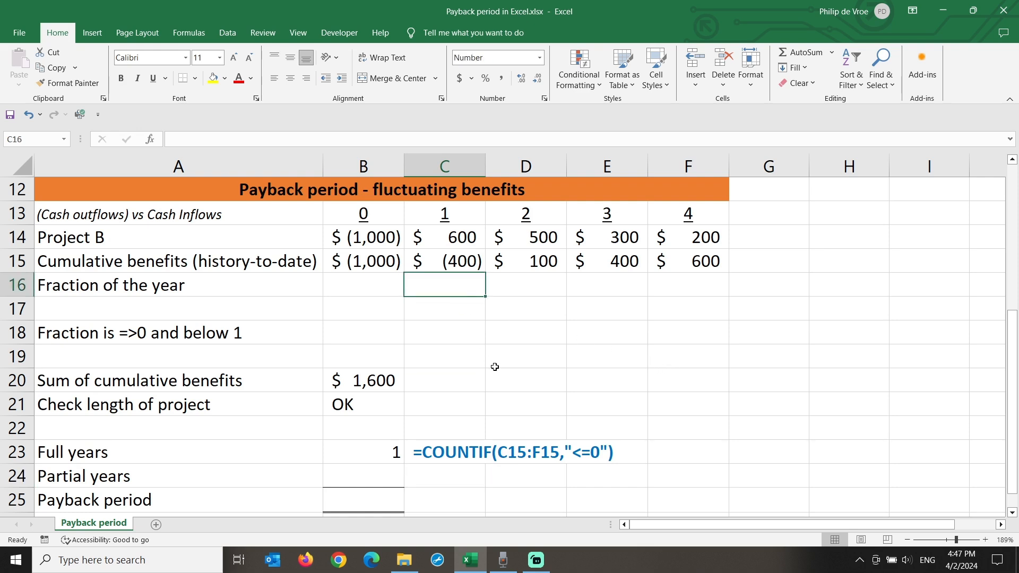
text(=-)
key(Up)
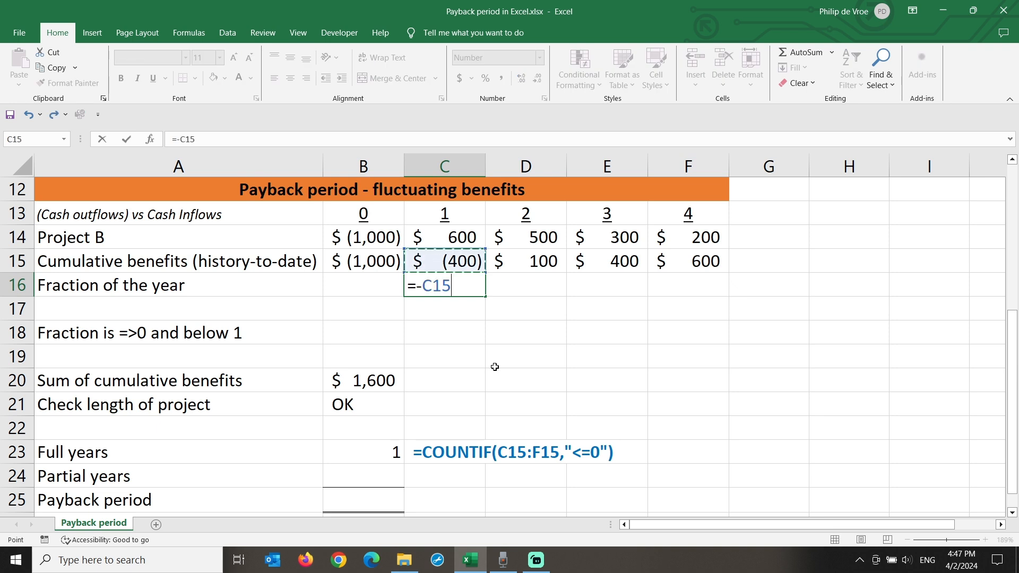
text(/)
key(Up)
key(Up)
key(Right)
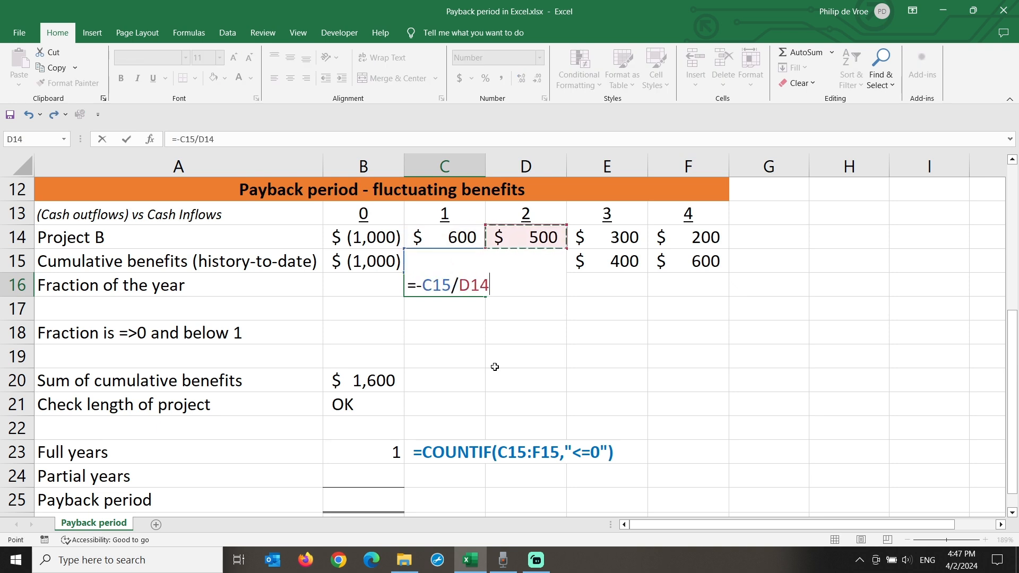
key(Return)
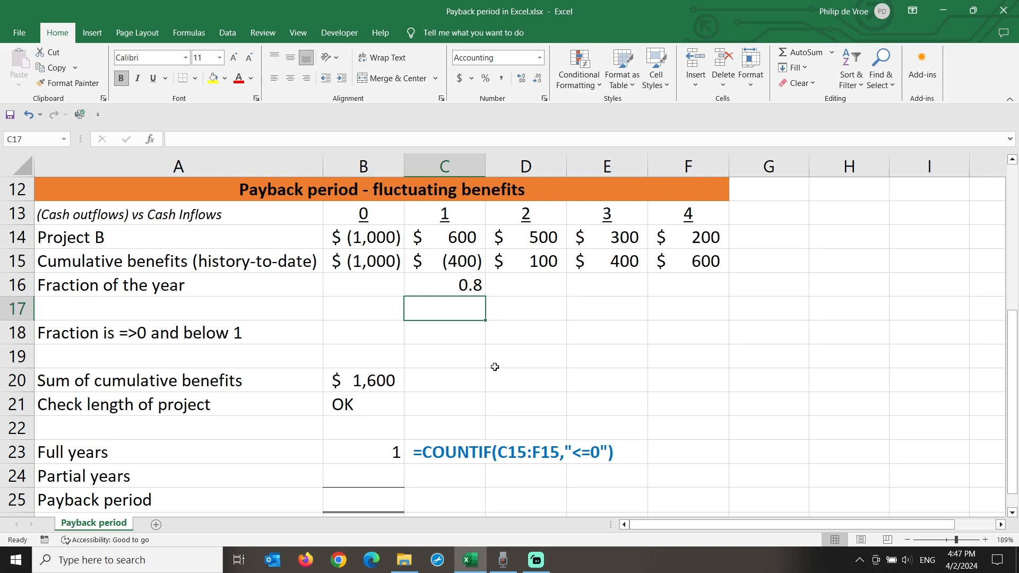
Show the fraction formula as text in C17 with =FORMULATEXT(C16), and fill the C16 formula across to E16
text(=formula)
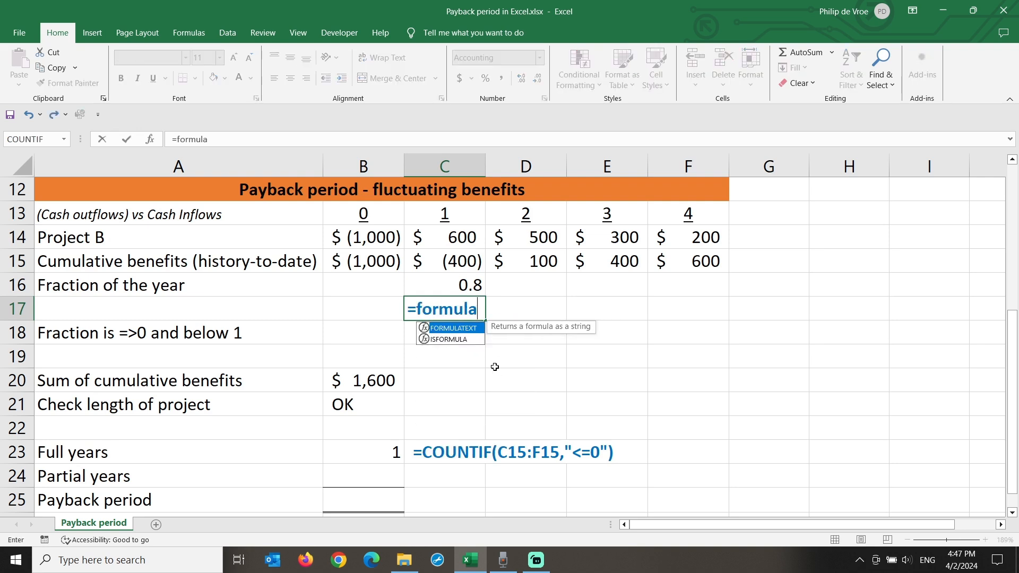
text(text()
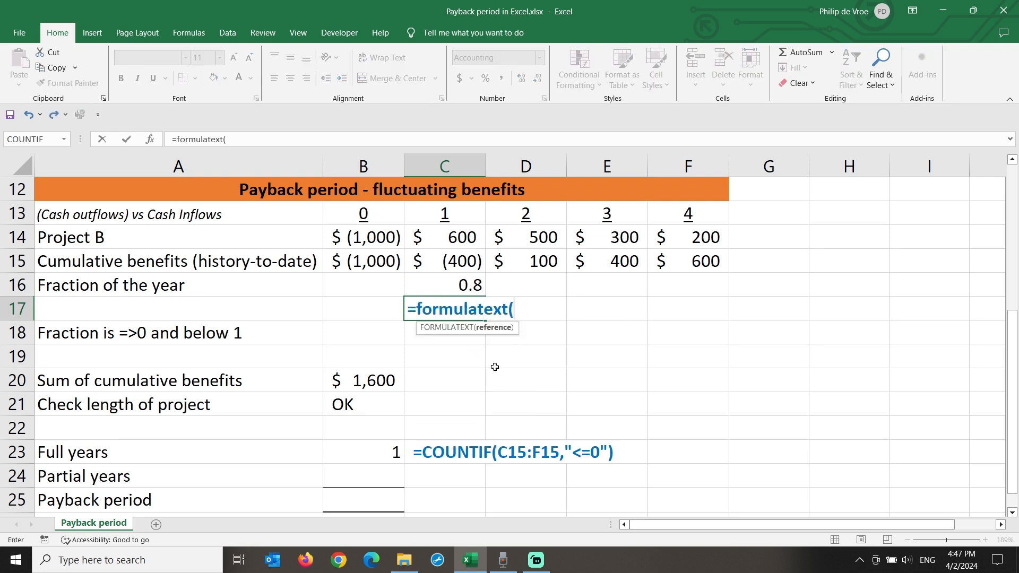
key(Up)
text())
key(Return)
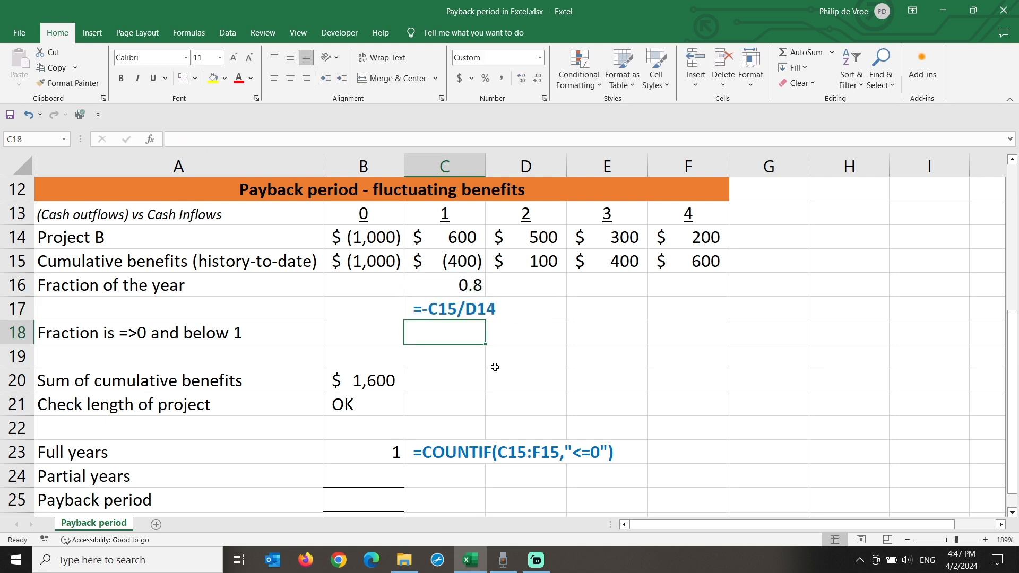
click(465, 290)
drag(487, 295, 645, 291)
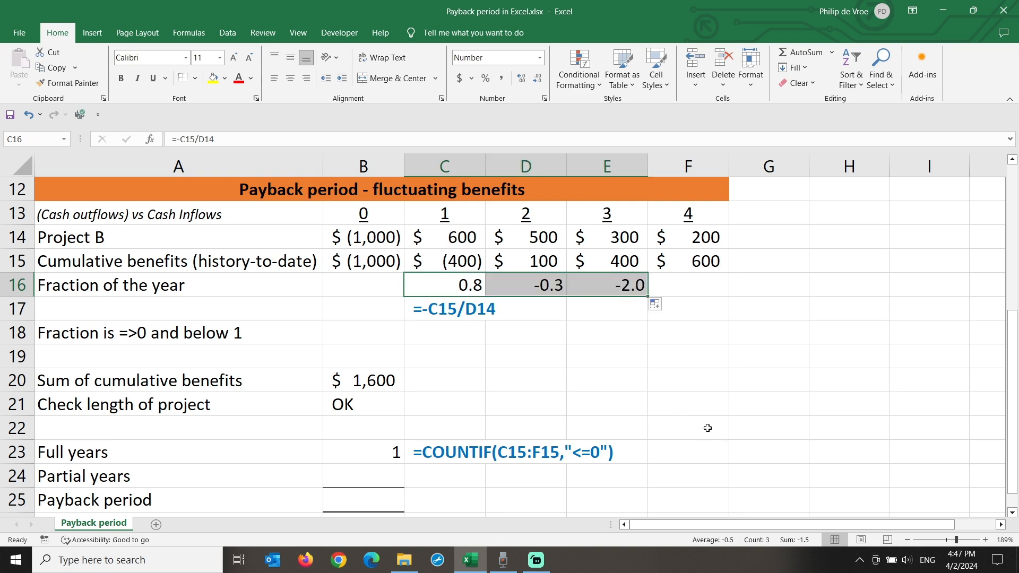
Insert an IF function in C18 with test AND(C16>=0,C16<1), returning C16 if true and 0 if false, and fill it across to E18
click(454, 335)
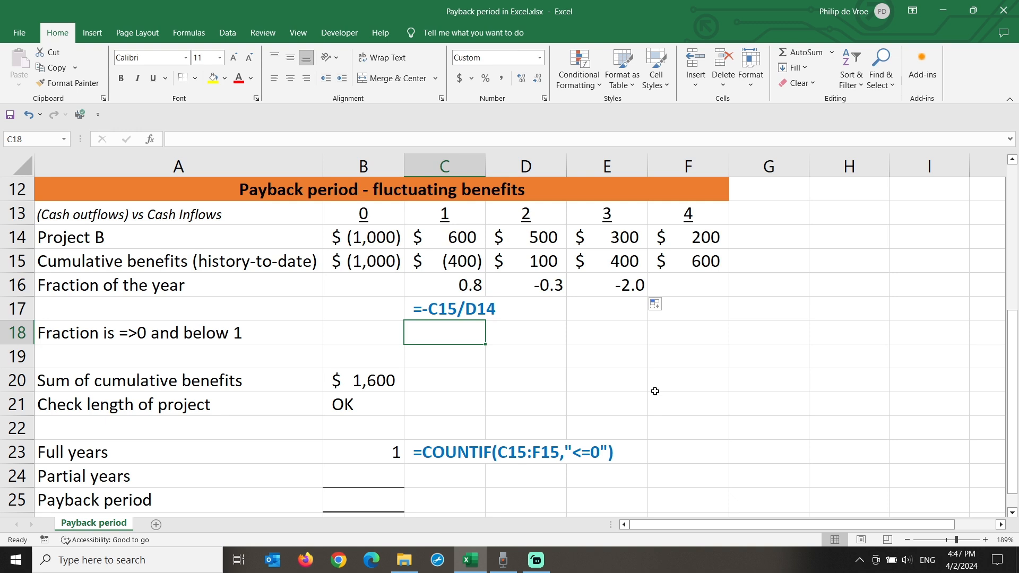
key(Up)
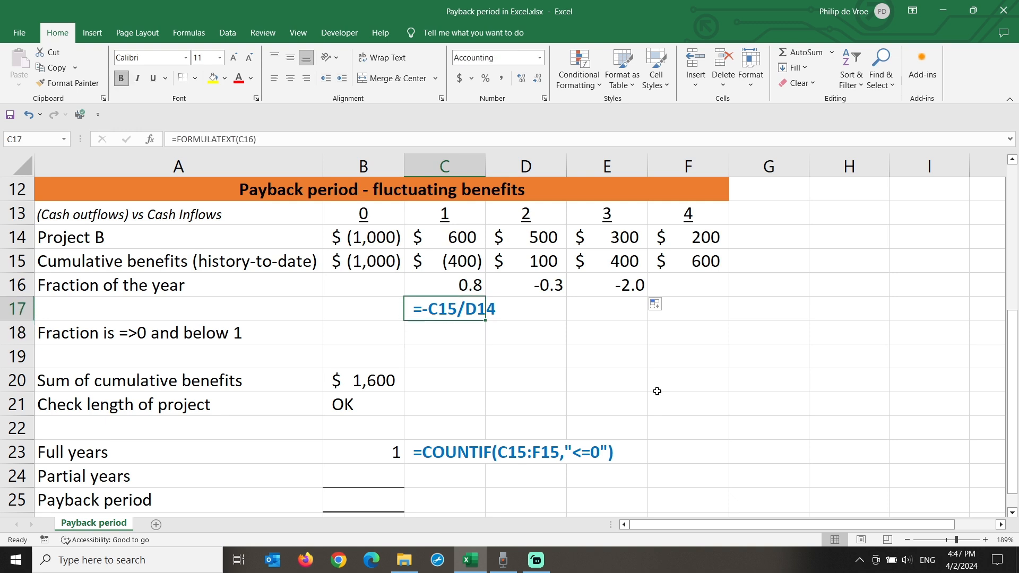
key(Down)
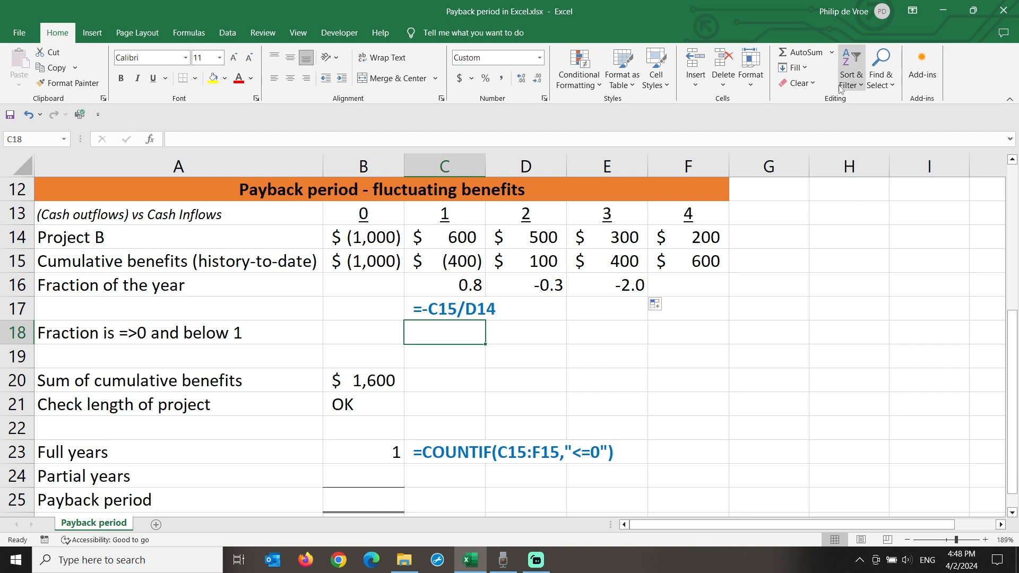
click(832, 52)
click(826, 150)
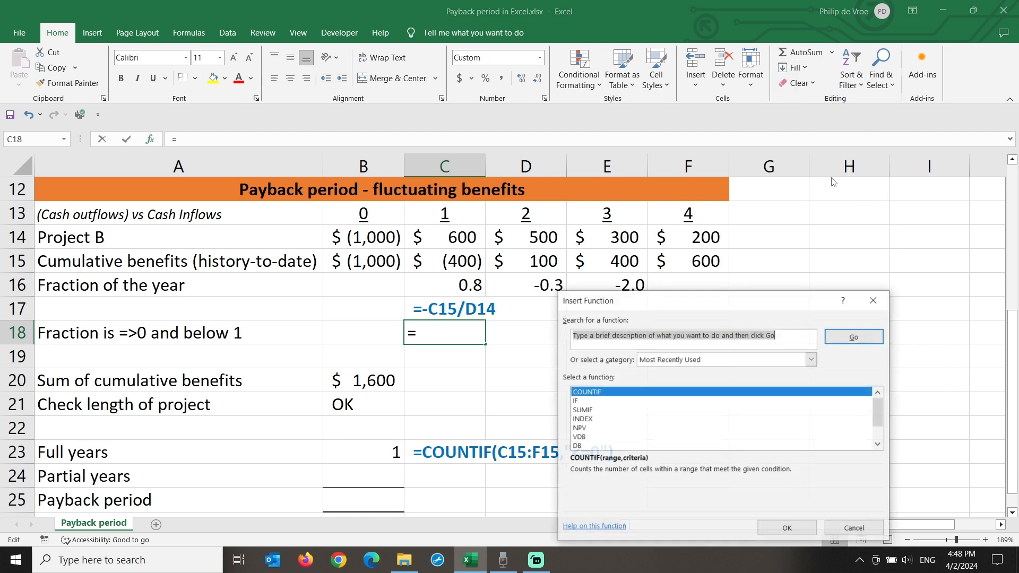
click(662, 402)
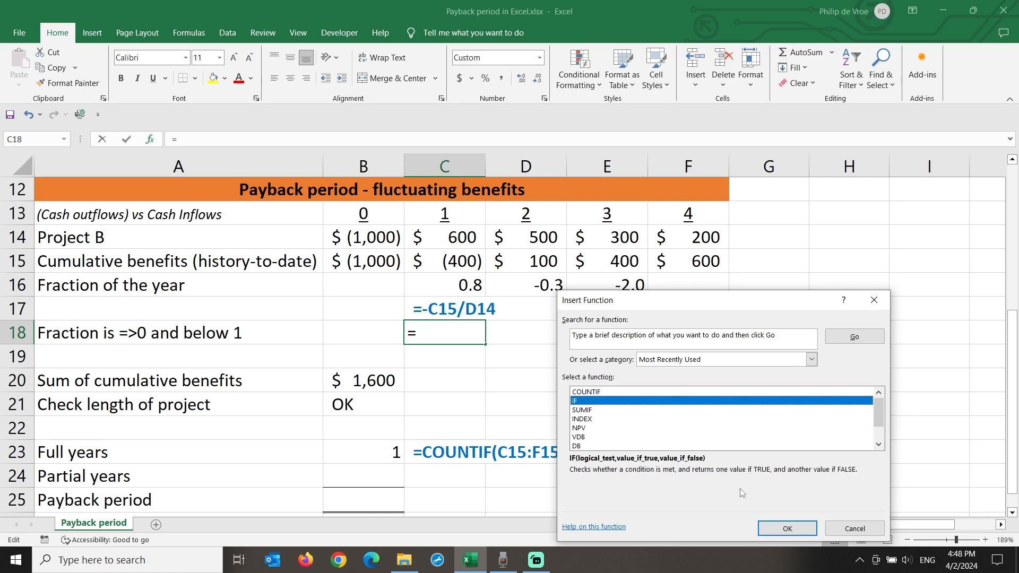
click(787, 530)
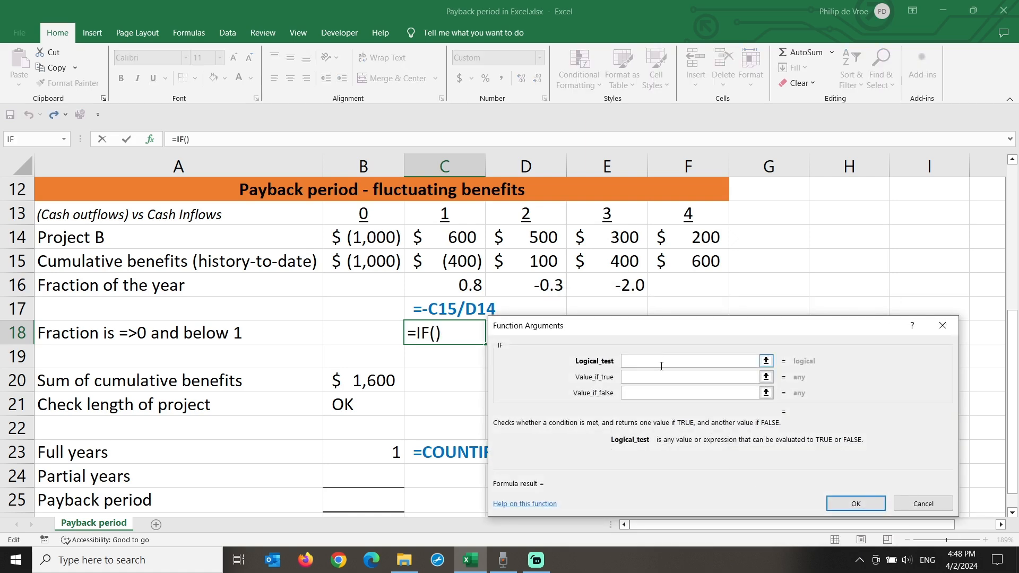
text(AND)
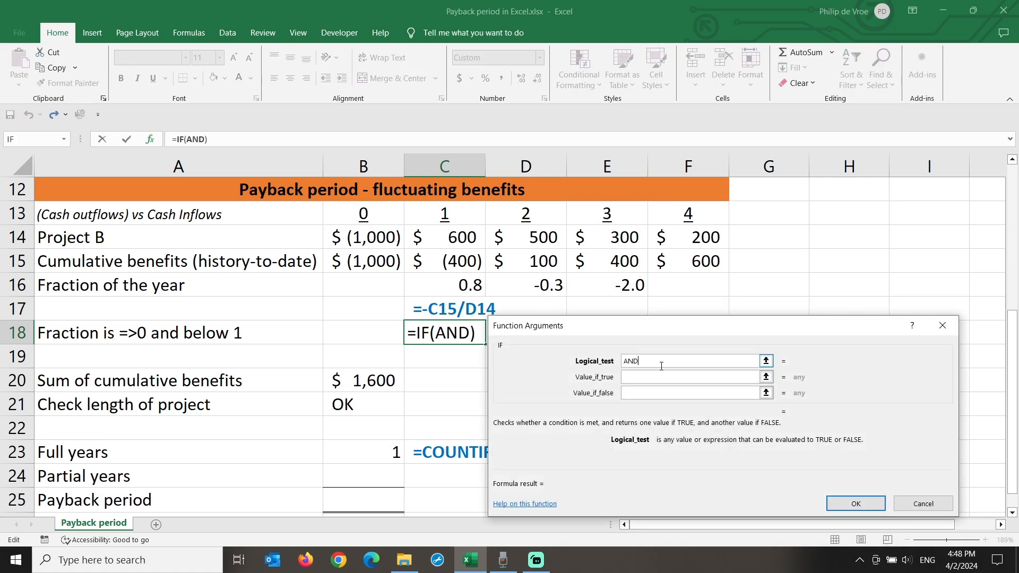
text((c16>)
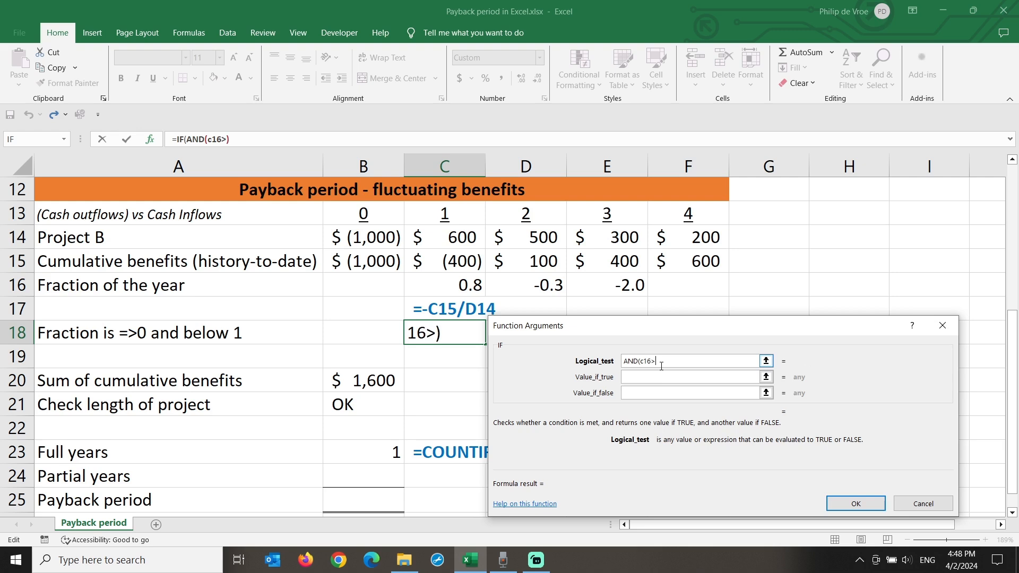
text(=0,c16)
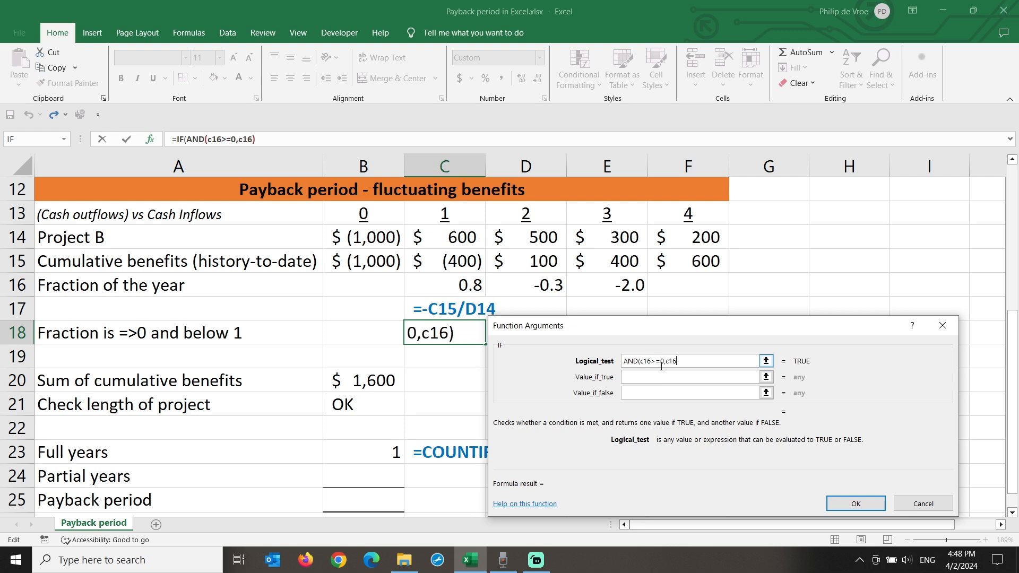
text(<1))
key(Tab)
text(c16)
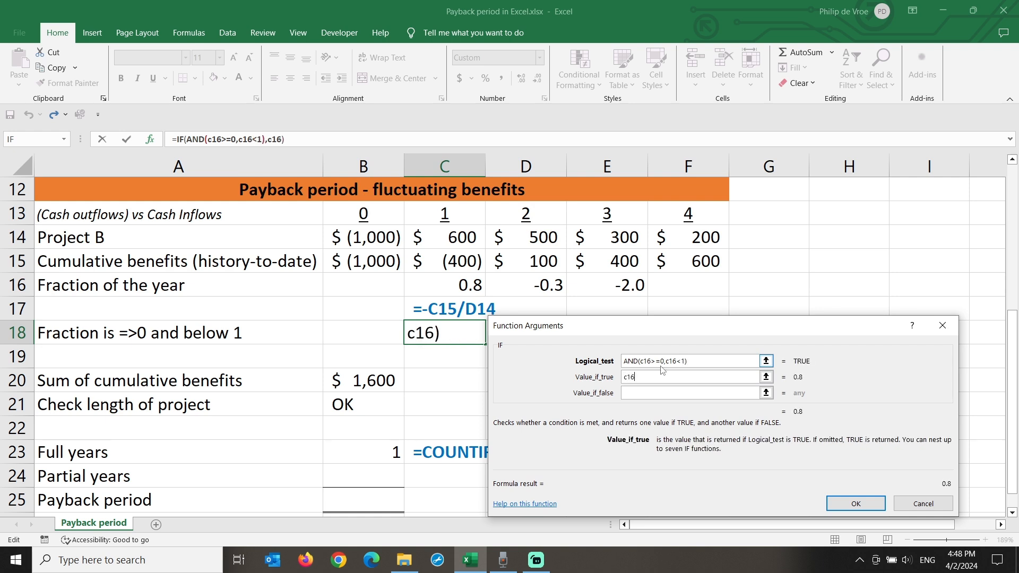
key(Tab)
text(0)
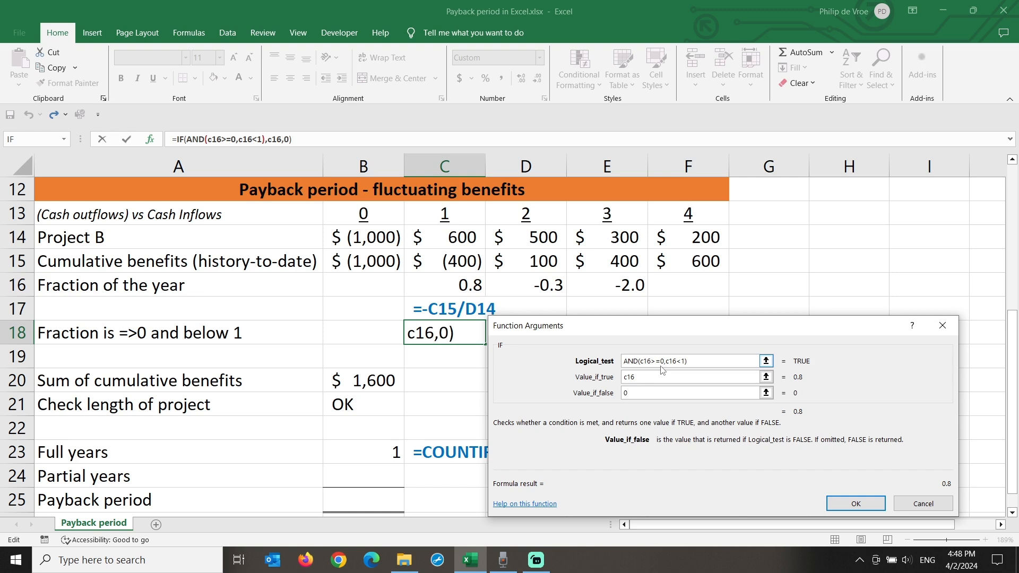
click(854, 505)
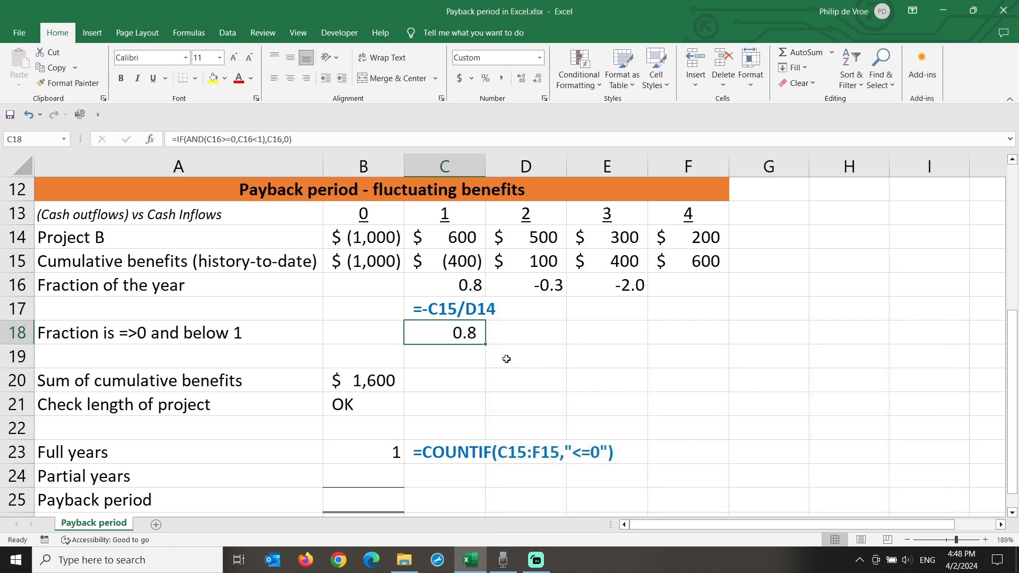
drag(485, 344, 623, 343)
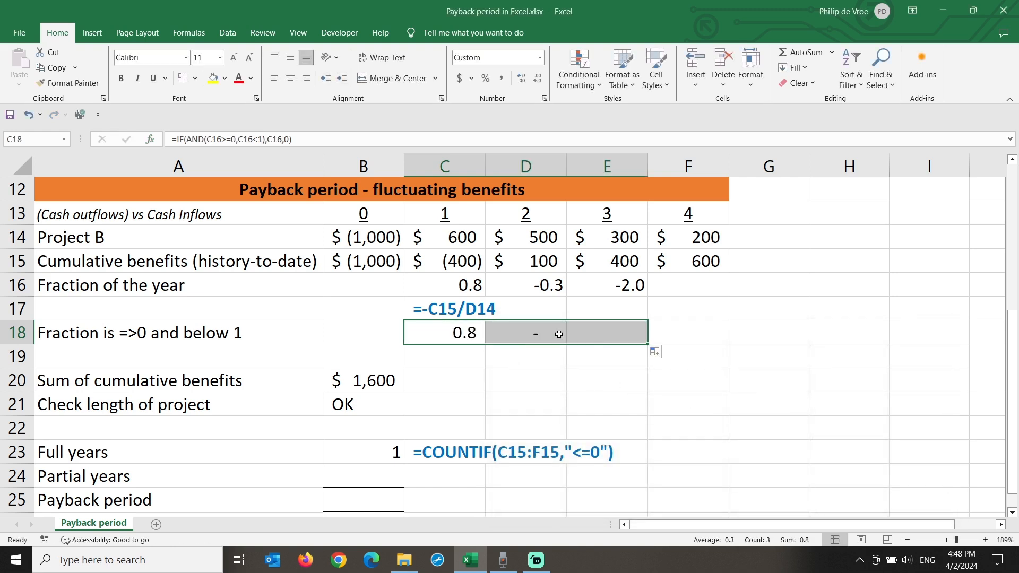
Copy the FORMULATEXT formula from C17 to C19 to document the IF formula in C18
click(471, 310)
key(ctrl+c)
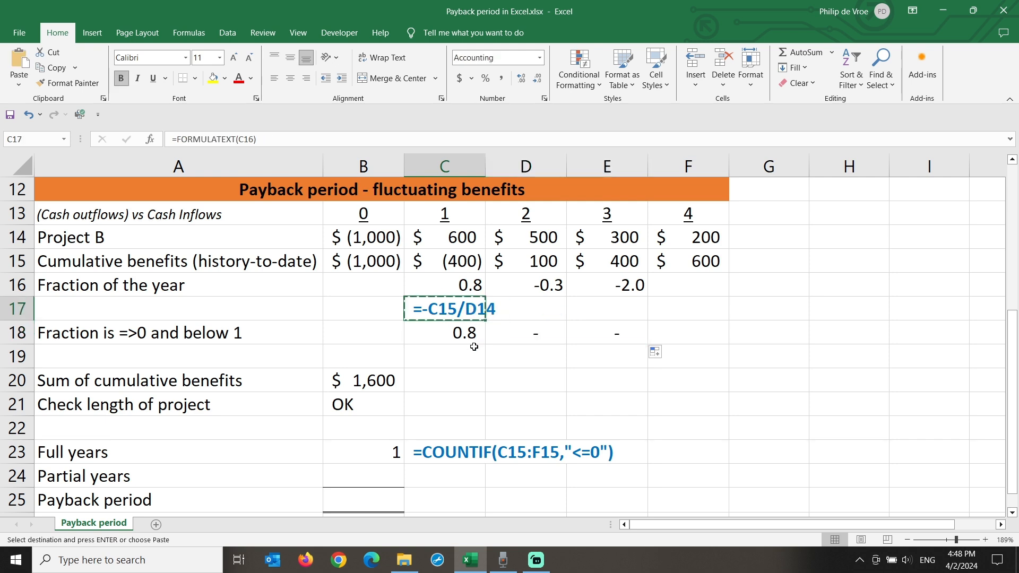
click(471, 350)
key(ctrl+v)
key(Escape)
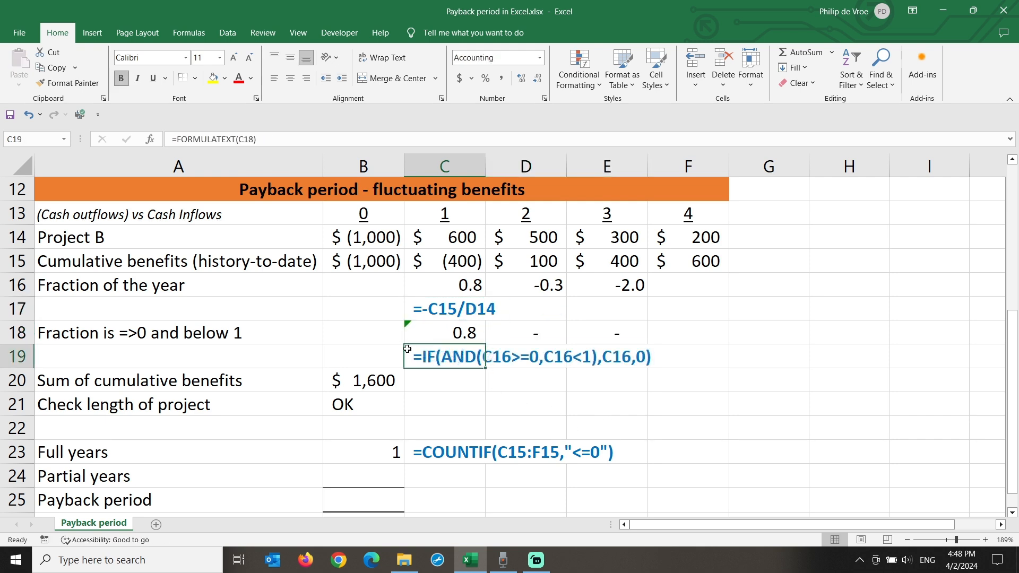
Ignore the formula error flag on the fraction check cell C18
click(406, 331)
click(393, 328)
click(408, 396)
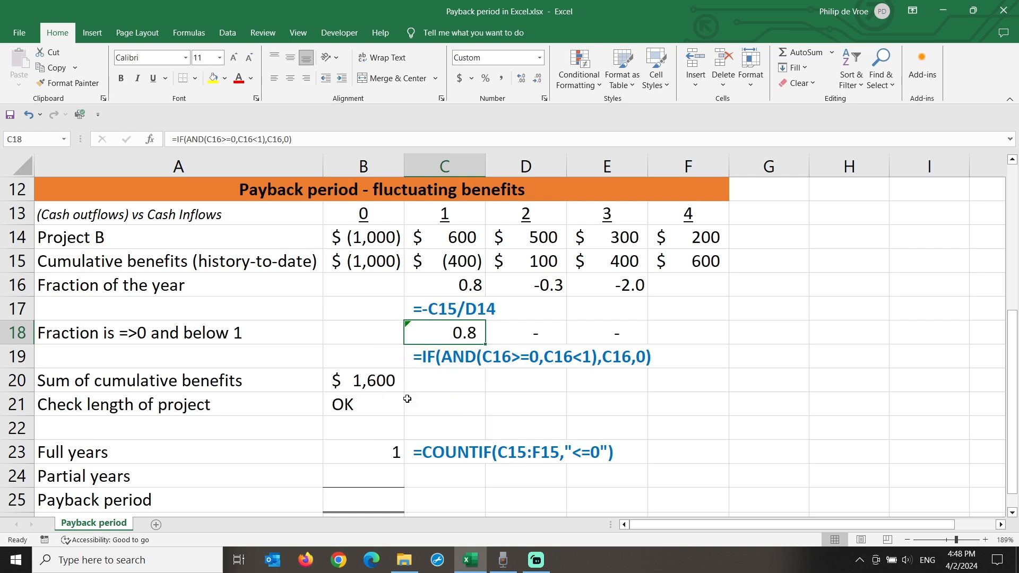
Calculate the partial years in B24 by summing the fractions with =SUM(C18:E18)
click(371, 481)
click(799, 52)
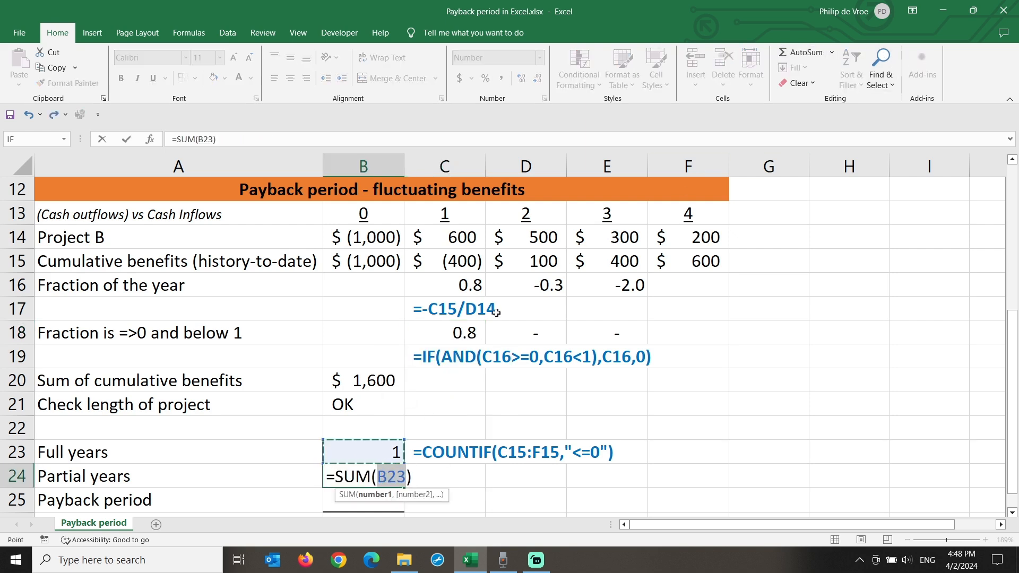
drag(470, 328, 643, 331)
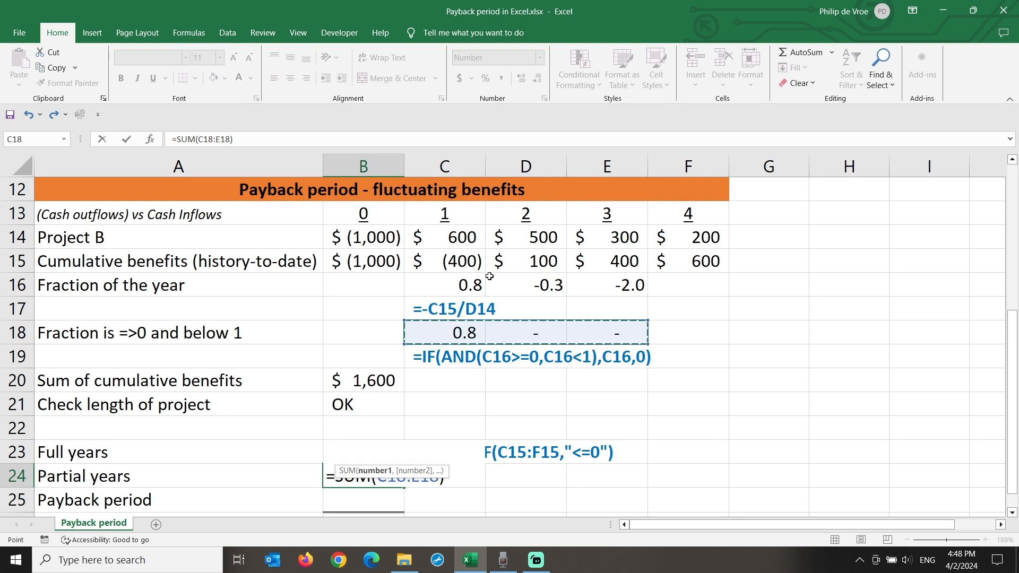
key(Return)
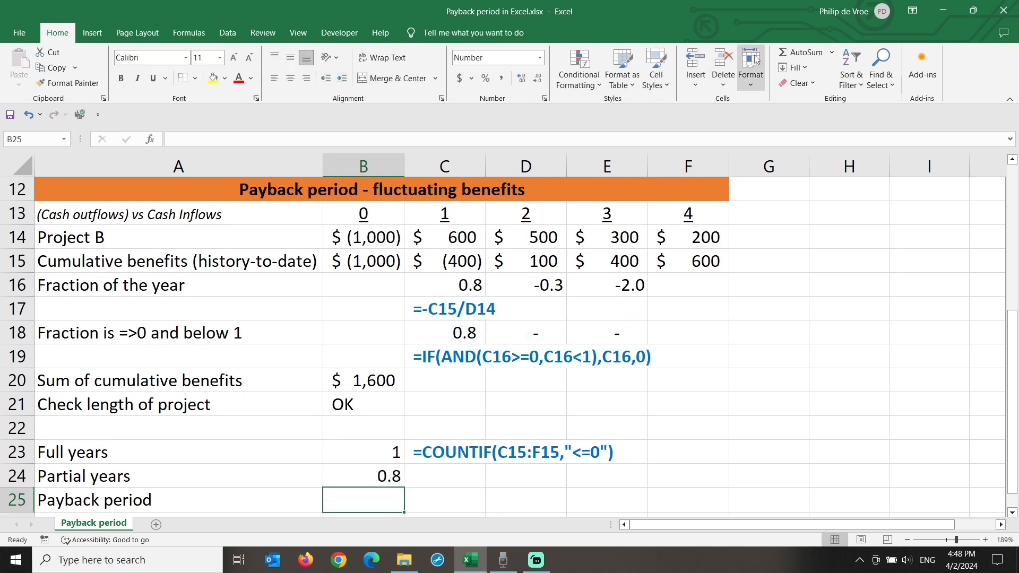
Calculate the payback period in B25 by adding full and partial years with =SUM(B23:B24)
click(802, 52)
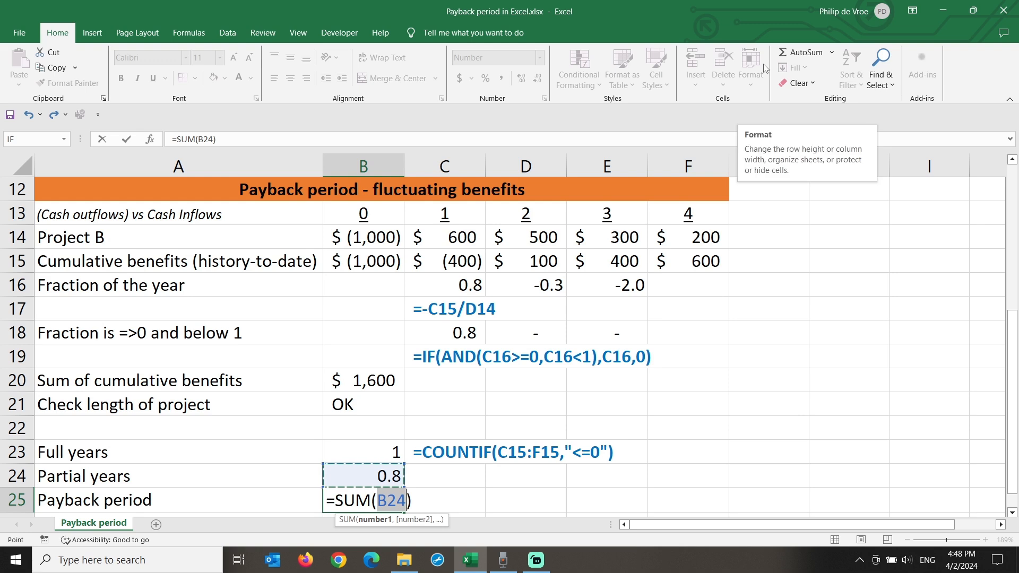
key(shift+Up)
key(Return)
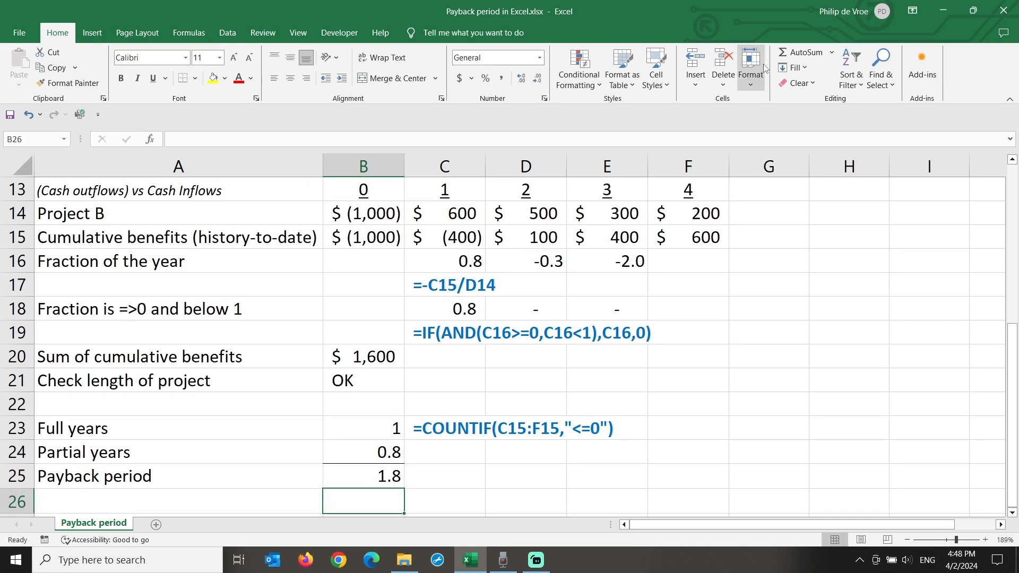
Copy the FORMULATEXT formula from C23 to C24 and C25 to document the partial years and payback period formulas
click(1013, 159)
click(475, 449)
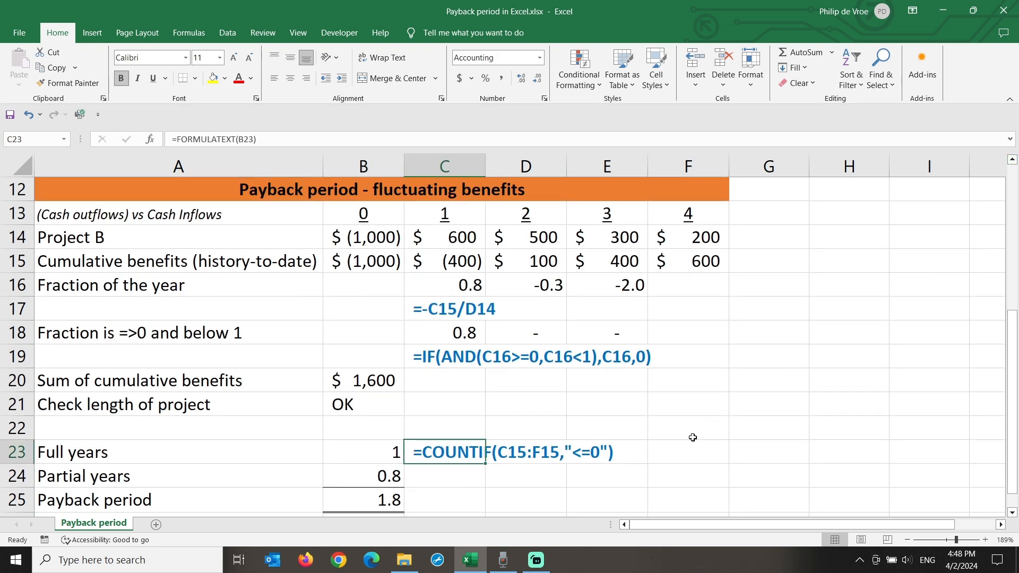
key(ctrl+c)
key(Down)
key(ctrl+v)
key(Down)
key(ctrl+v)
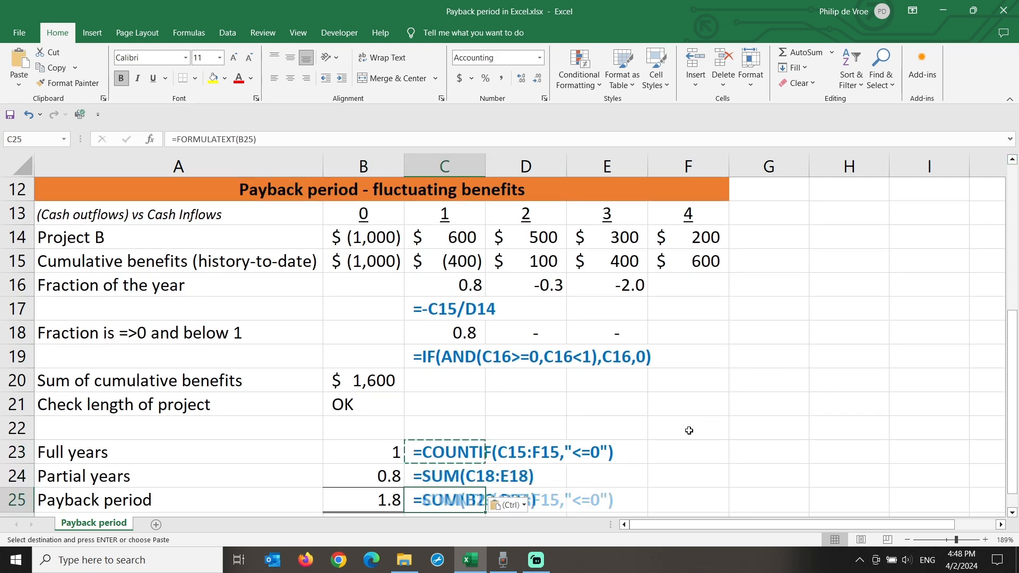
key(Escape)
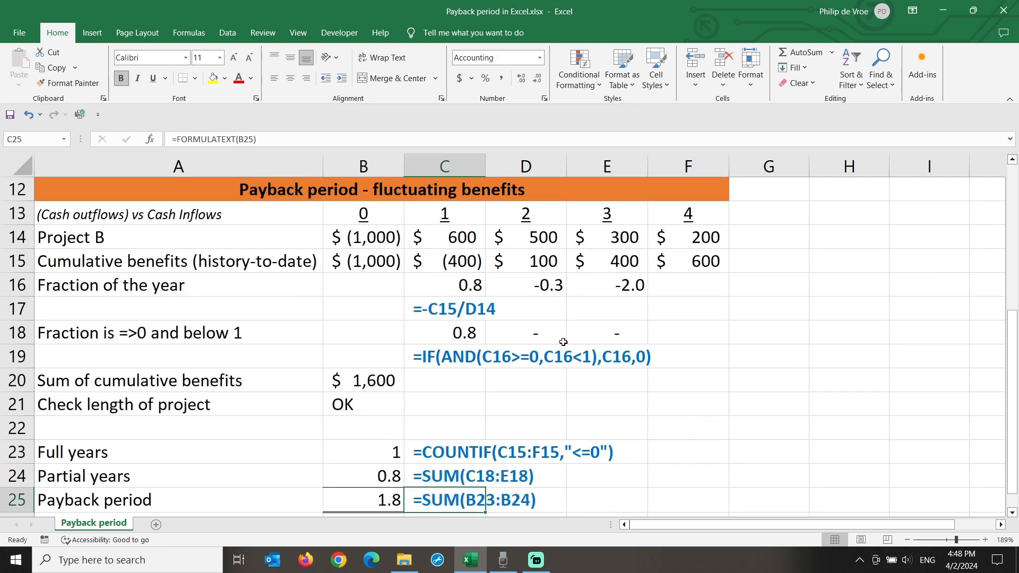
Set Project B's yearly benefits in C14:F14 to 200, 300, 500 and 600, and select the payback period row to check the result
click(475, 242)
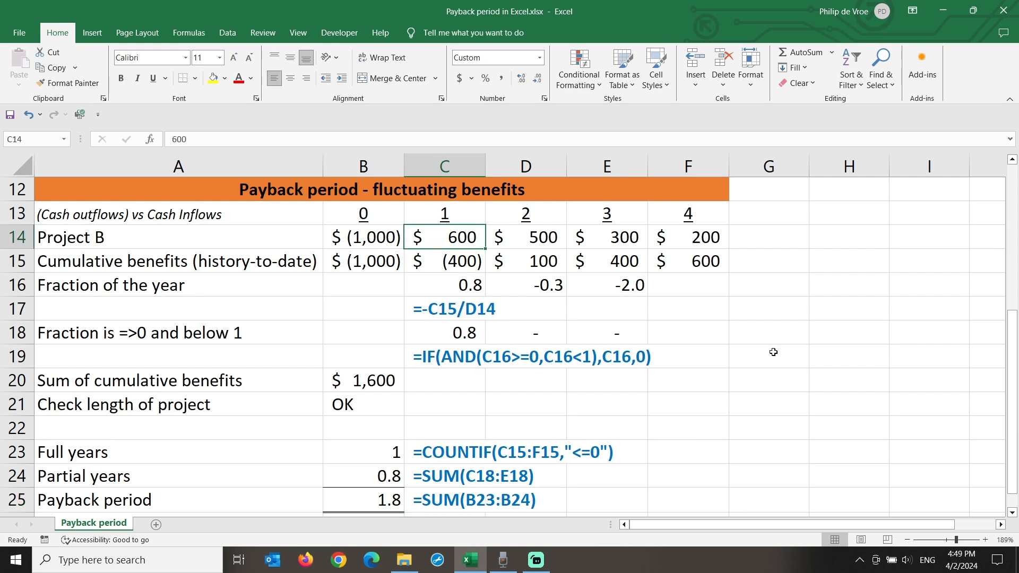
text(200)
key(Tab)
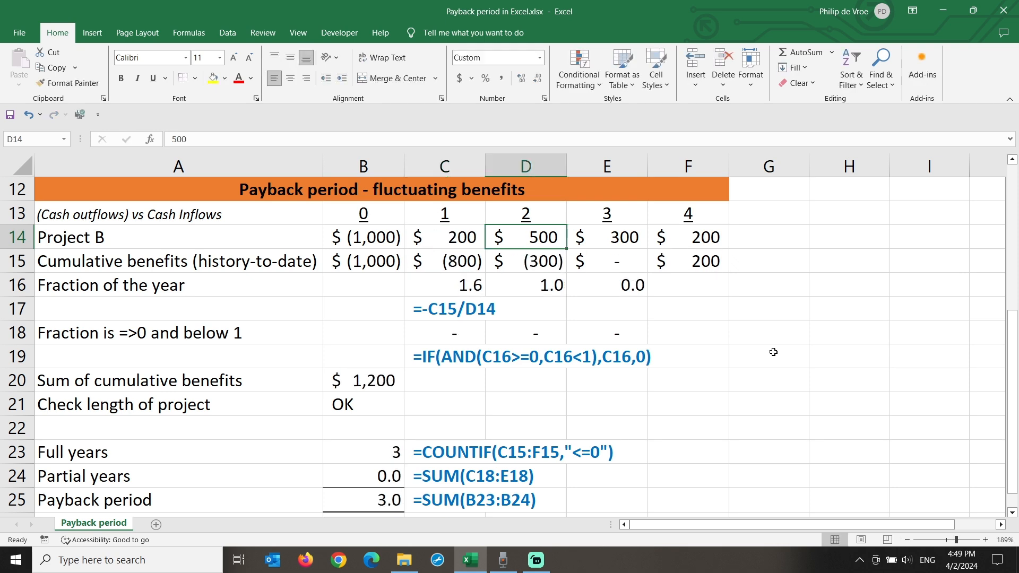
text(300)
key(Tab)
text(500)
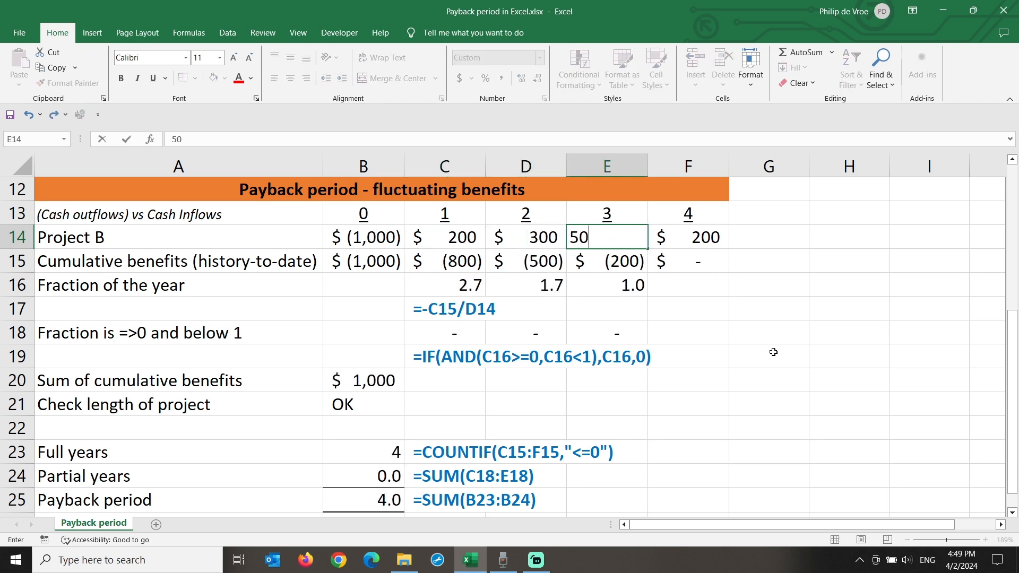
key(Tab)
text(600)
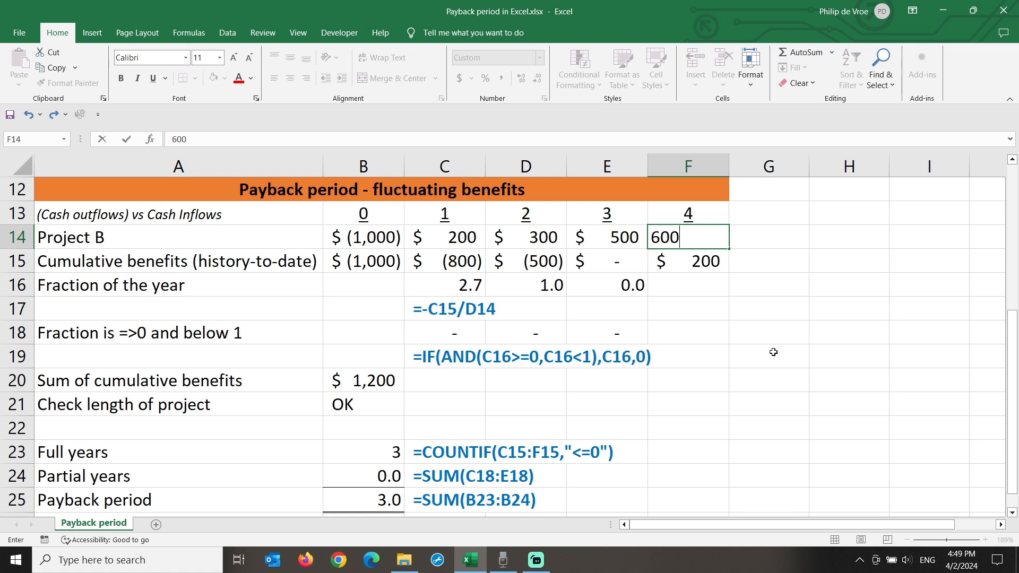
key(Return)
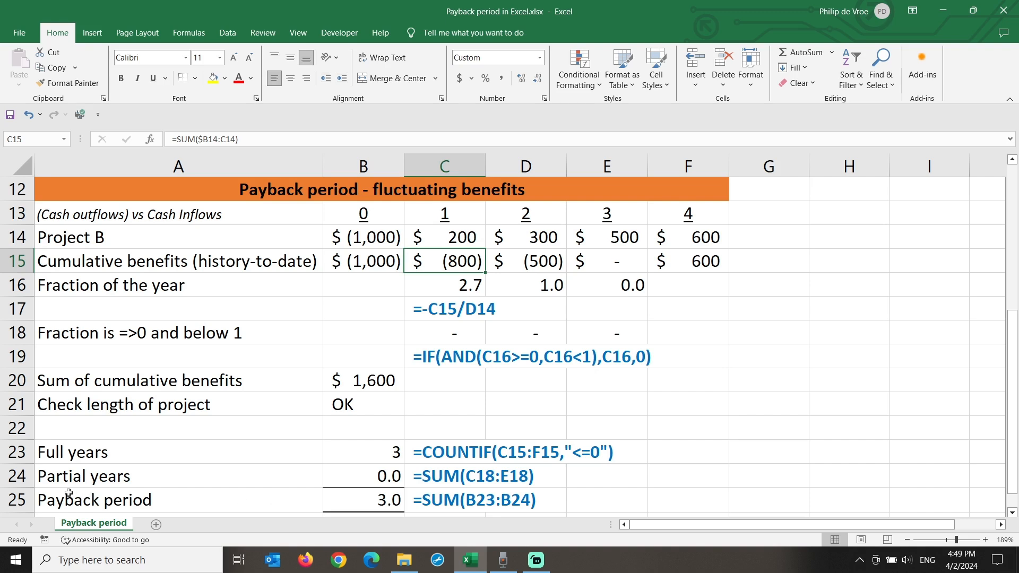
click(7, 499)
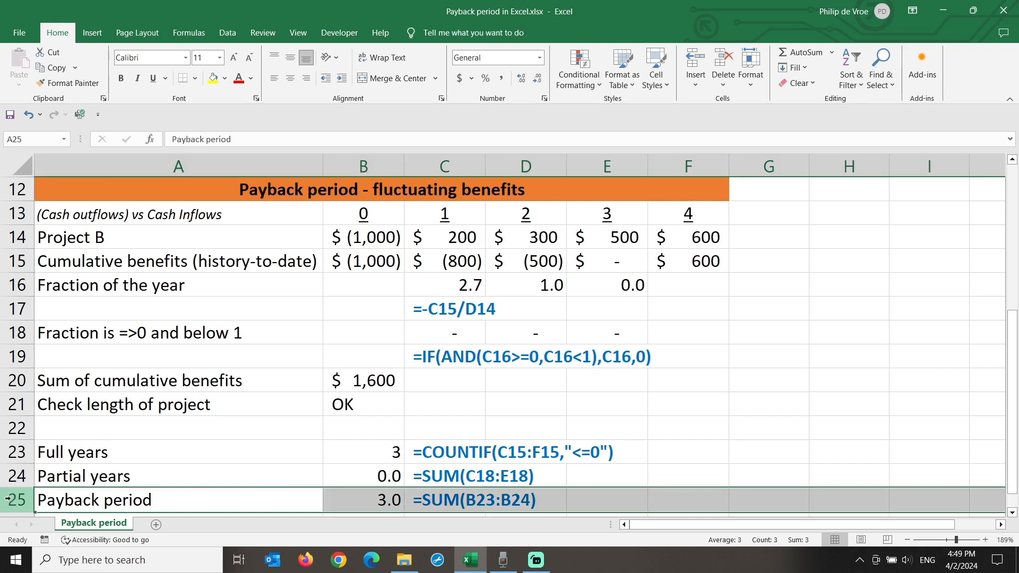
Set all four of Project B's yearly benefits in C14:F14 to 400 and select the payback period row to check the result
click(441, 242)
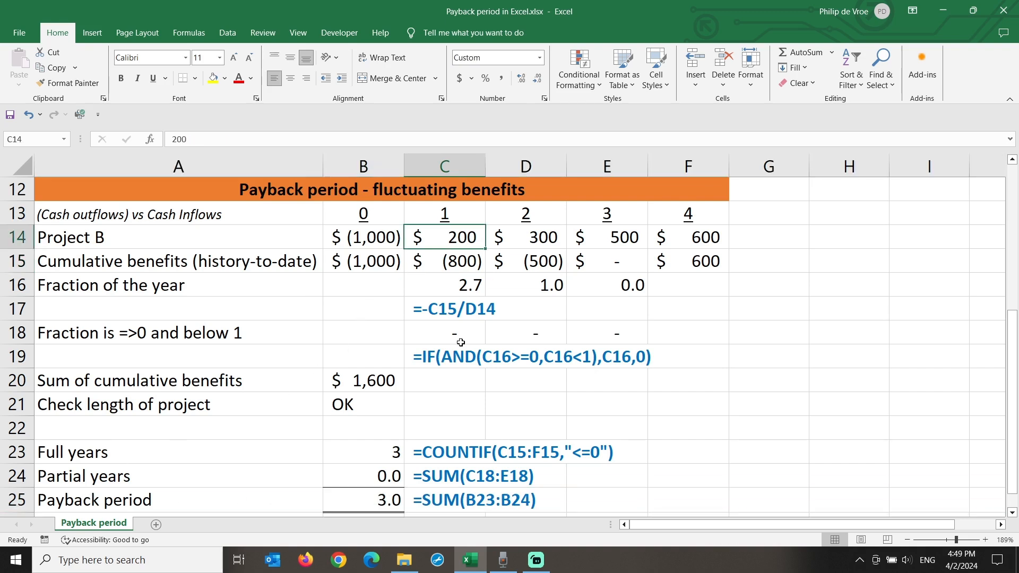
text(400)
key(Tab)
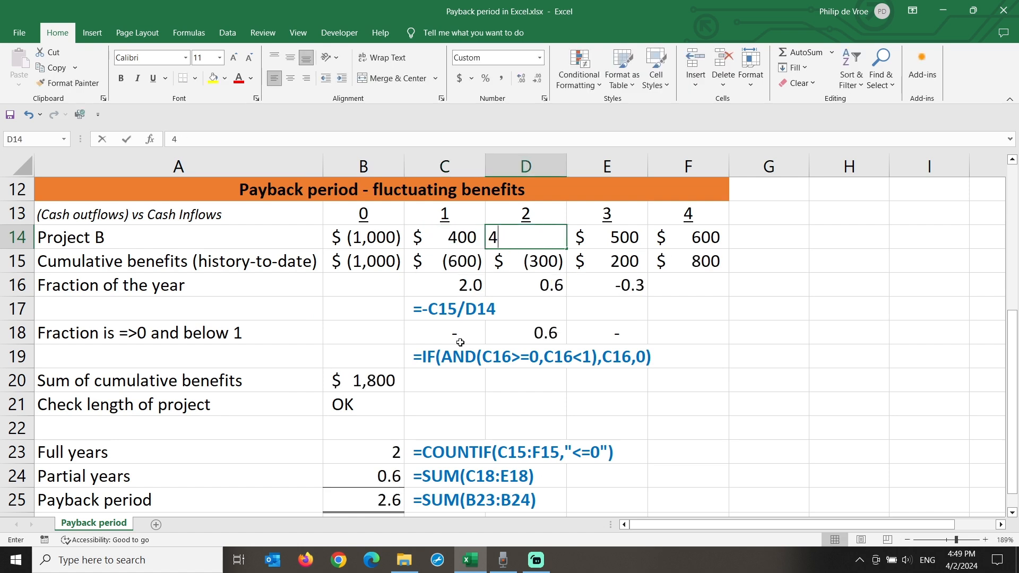
text(400)
key(Tab)
text(400)
key(Tab)
text(400)
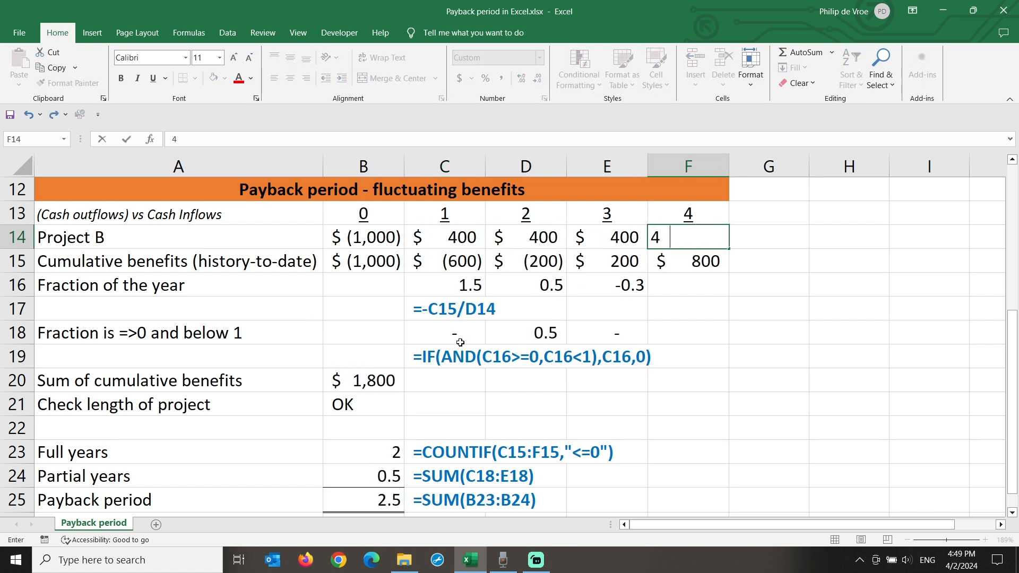
key(Tab)
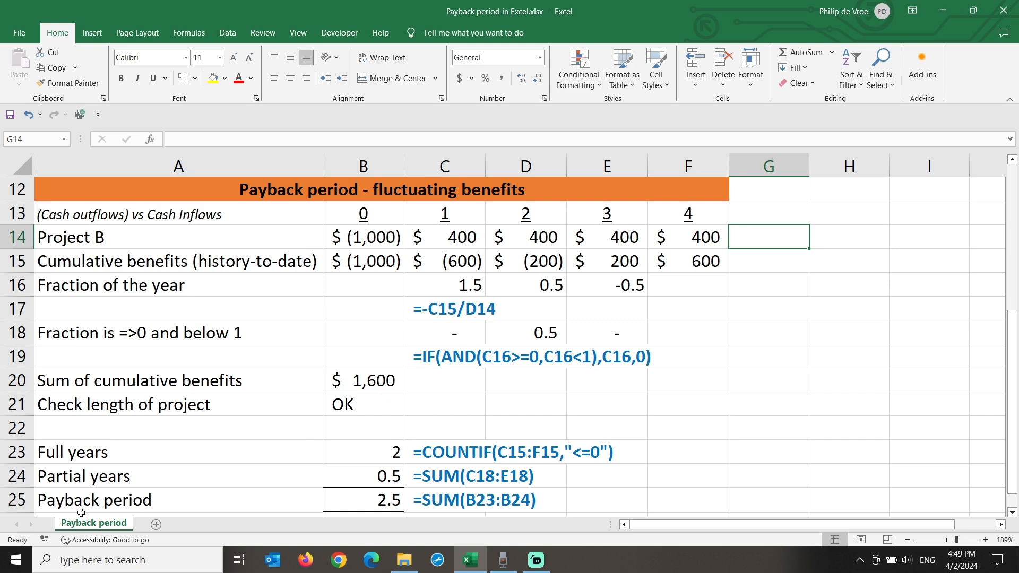
click(14, 502)
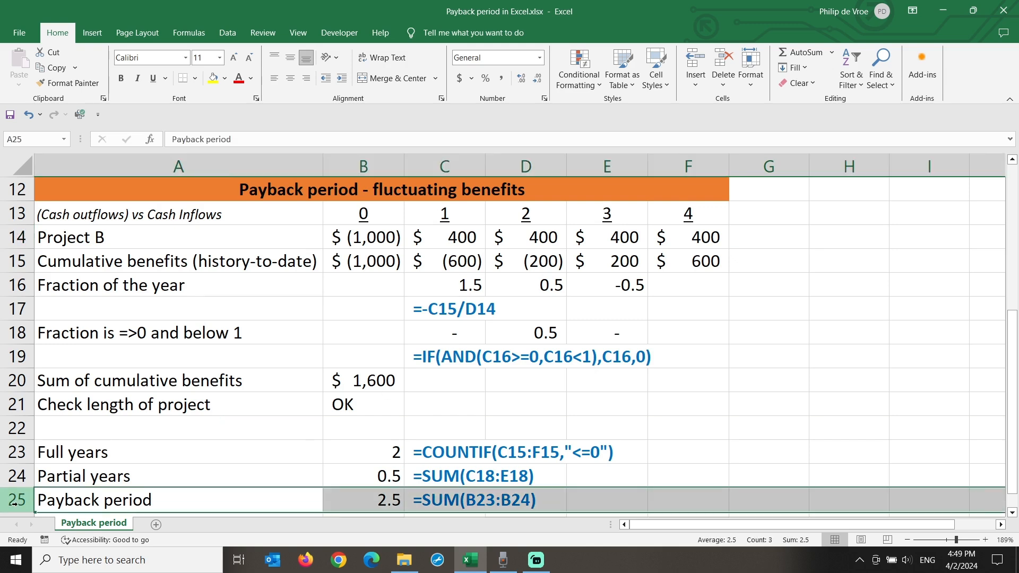